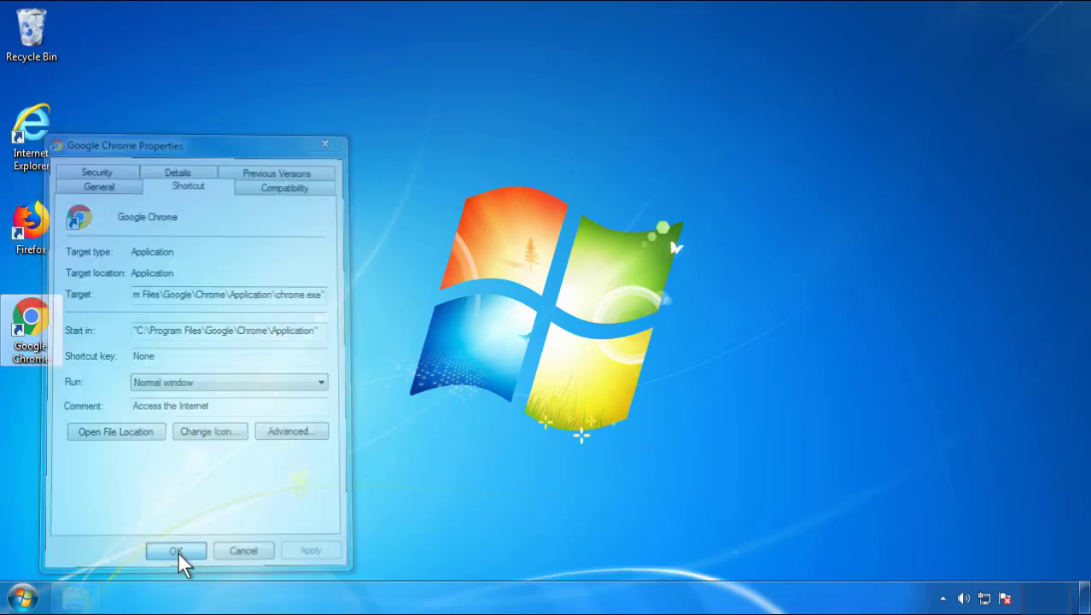
# Close the Google Chrome shortcut's Properties dialog and show the Start menu
pyautogui.click(23, 598)
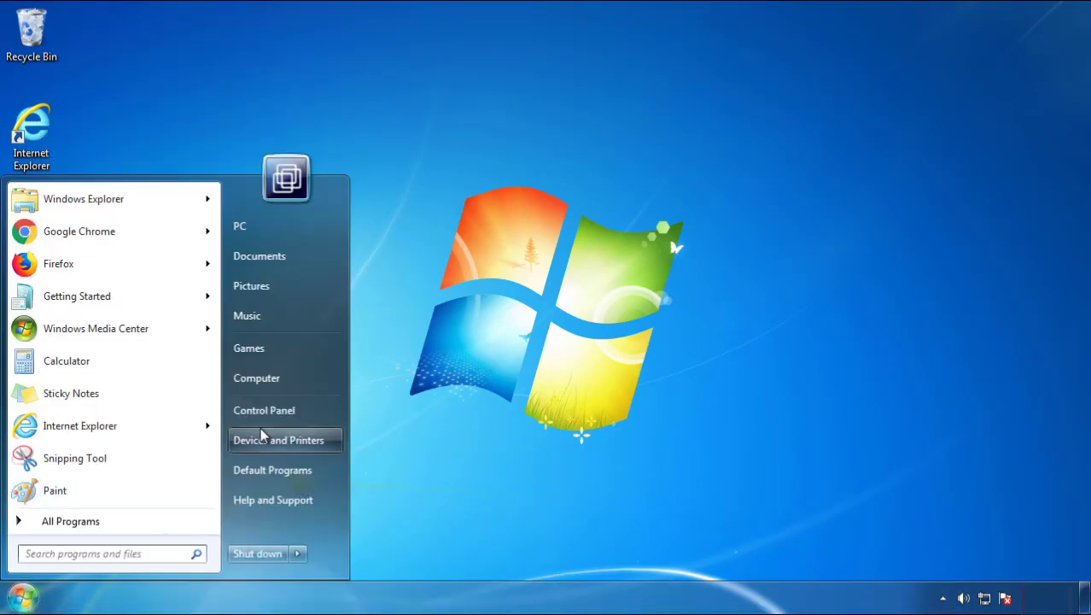
# Open Control Panel's installed programs list sorted by install date, newest first
pyautogui.click(273, 408)
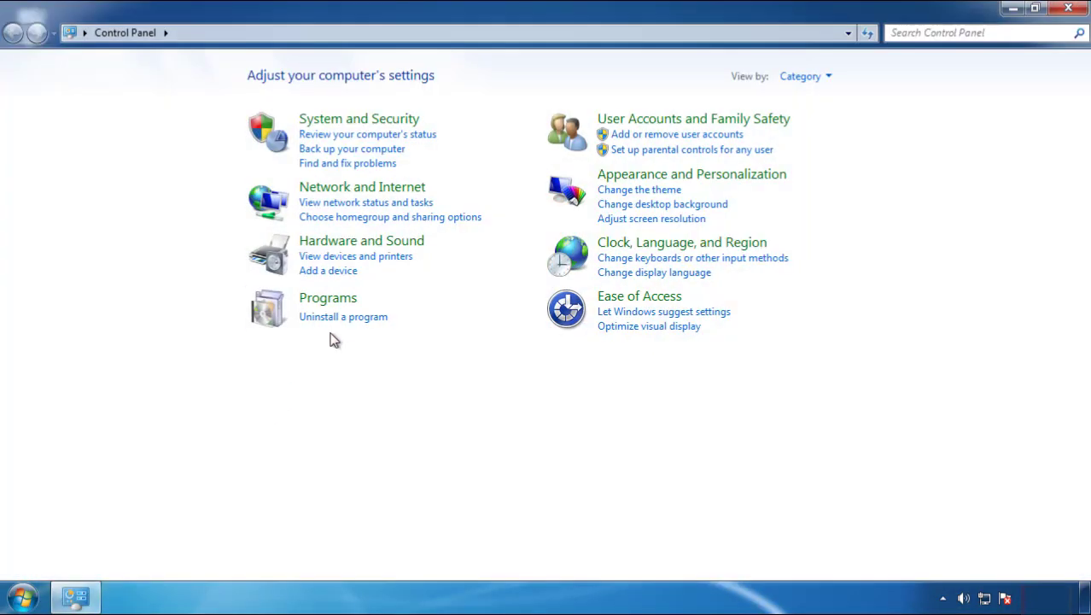
pyautogui.click(341, 318)
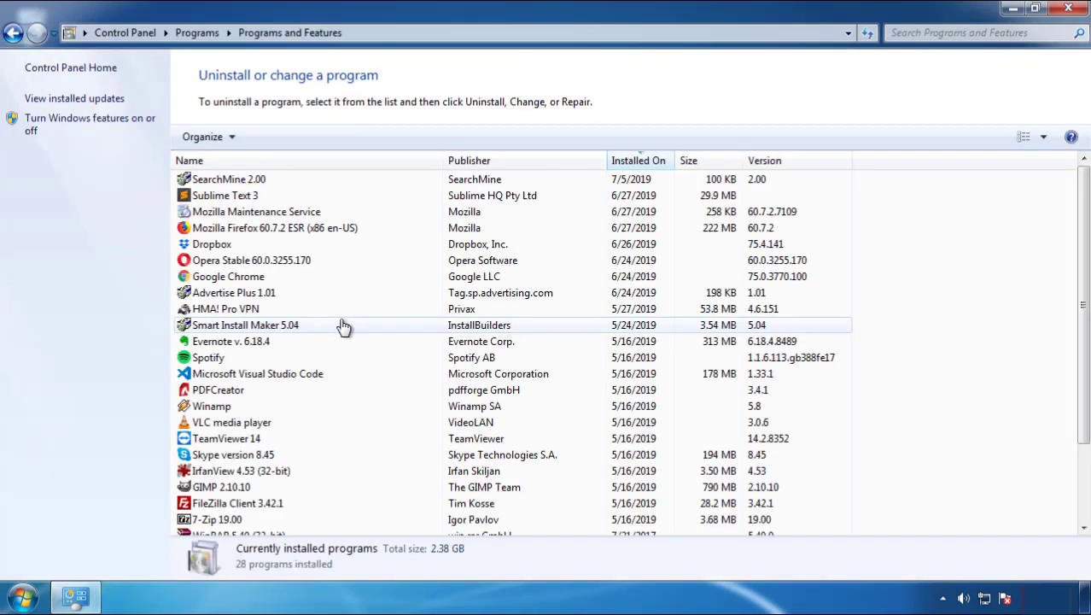
pyautogui.click(638, 161)
pyautogui.click(635, 162)
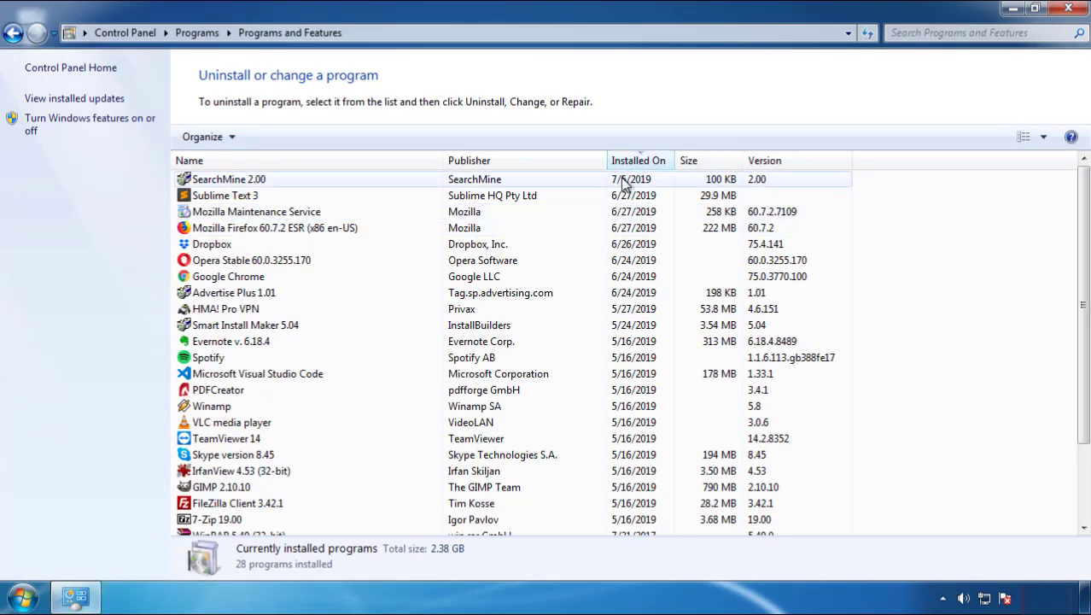
# Uninstall SearchMine 2.00, finish the uninstaller, and close Programs and Features
pyautogui.click(229, 183)
pyautogui.click(272, 138)
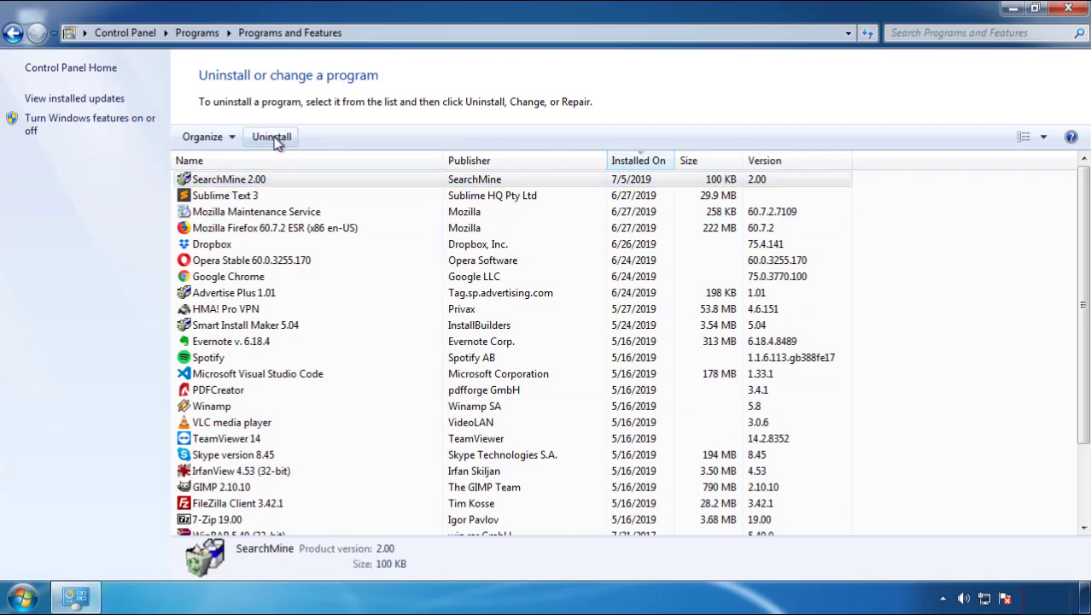
pyautogui.click(635, 452)
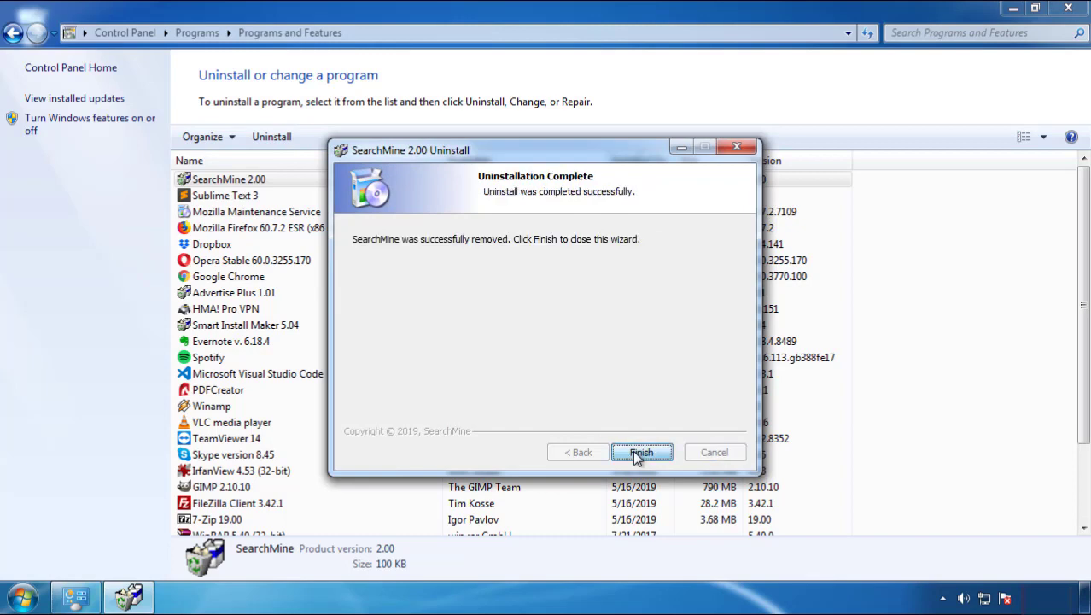
pyautogui.click(636, 451)
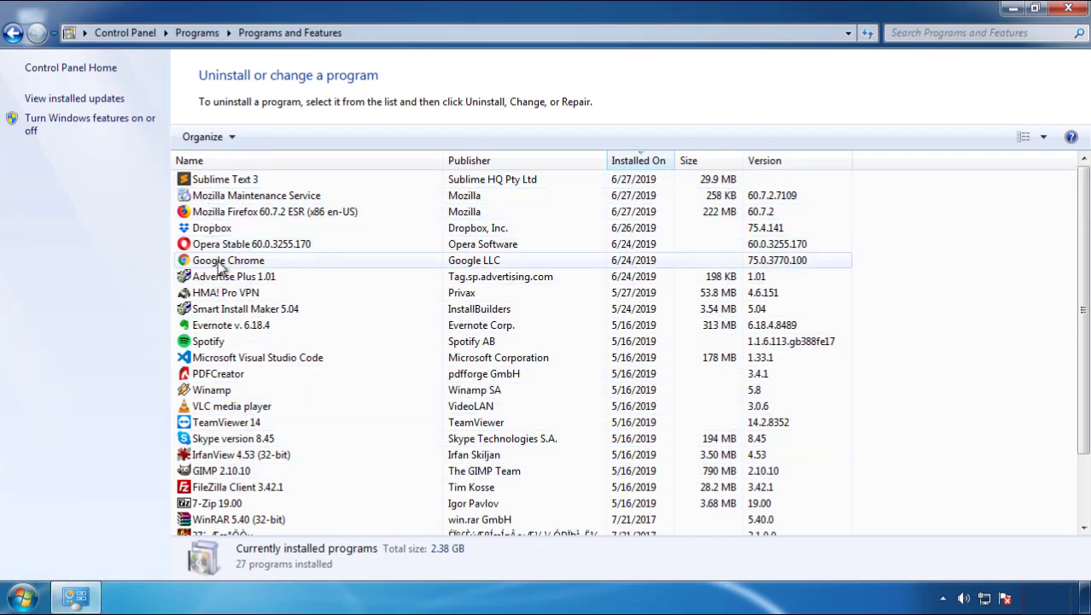
pyautogui.click(1069, 10)
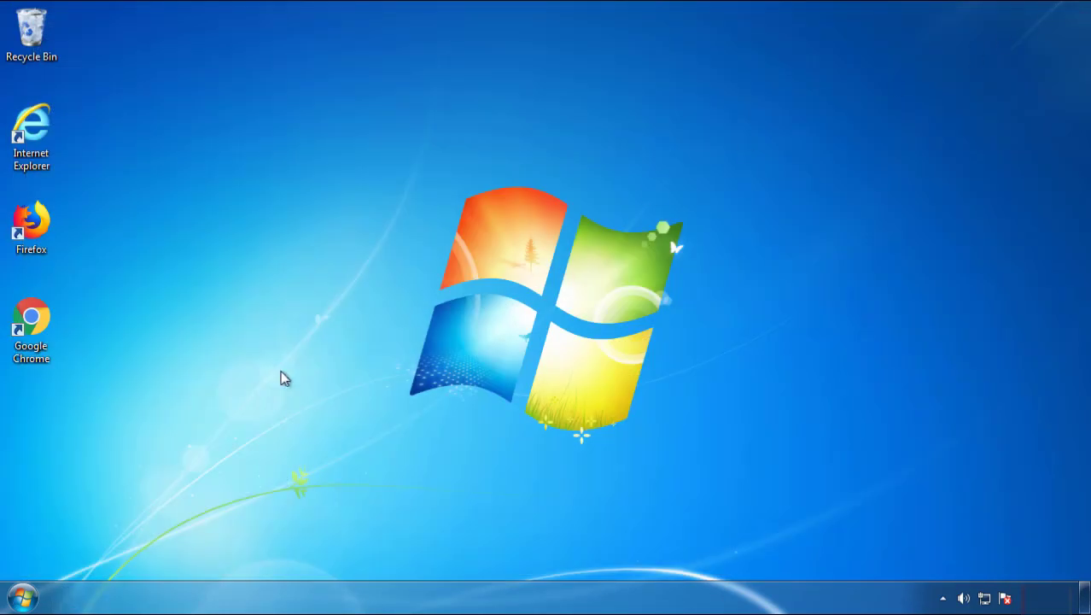
# Restart Windows and boot into Safe Mode from the F8 Advanced Boot Options menu
pyautogui.click(21, 599)
pyautogui.click(296, 555)
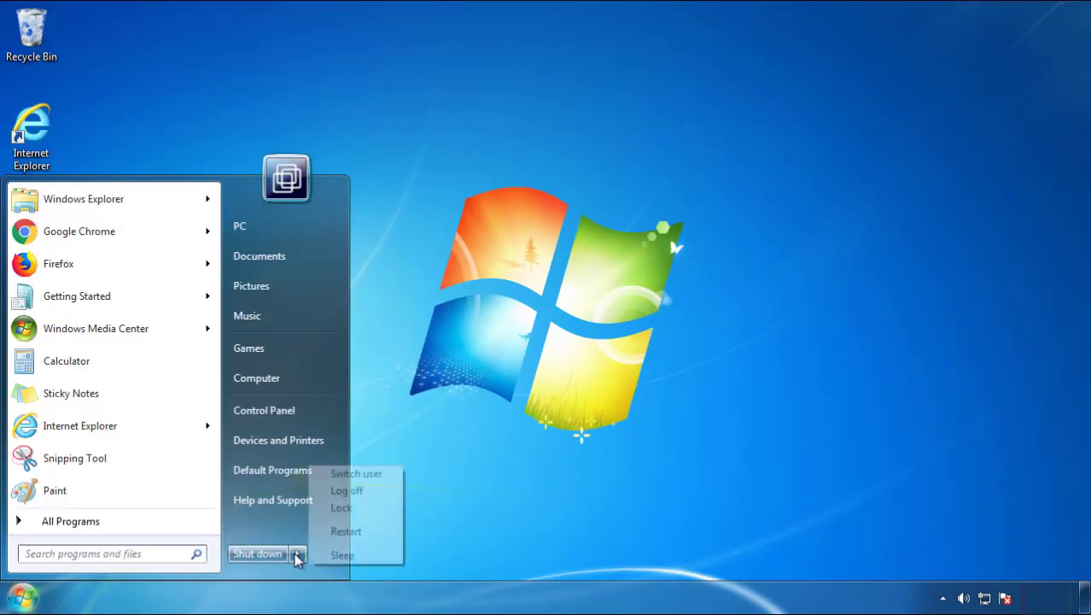
pyautogui.click(567, 466)
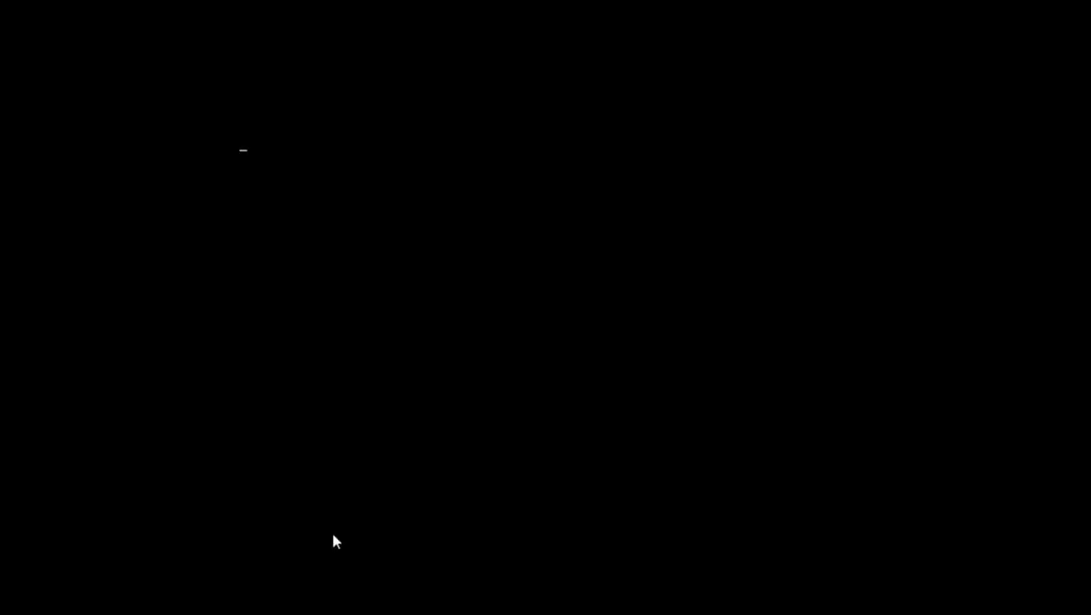
pyautogui.press('F8')
pyautogui.press('Down')
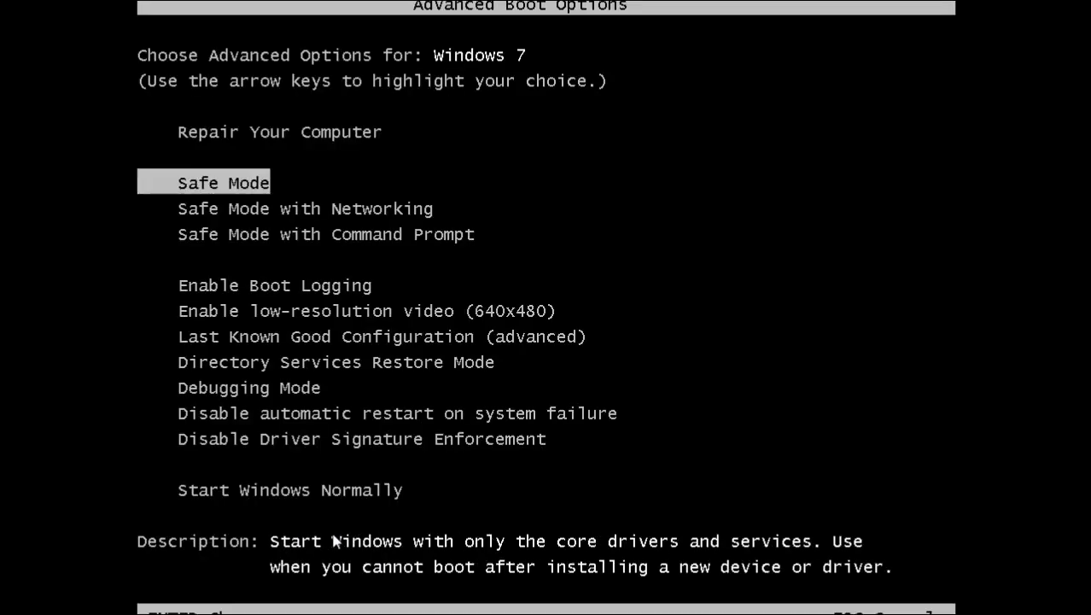
pyautogui.press('Return')
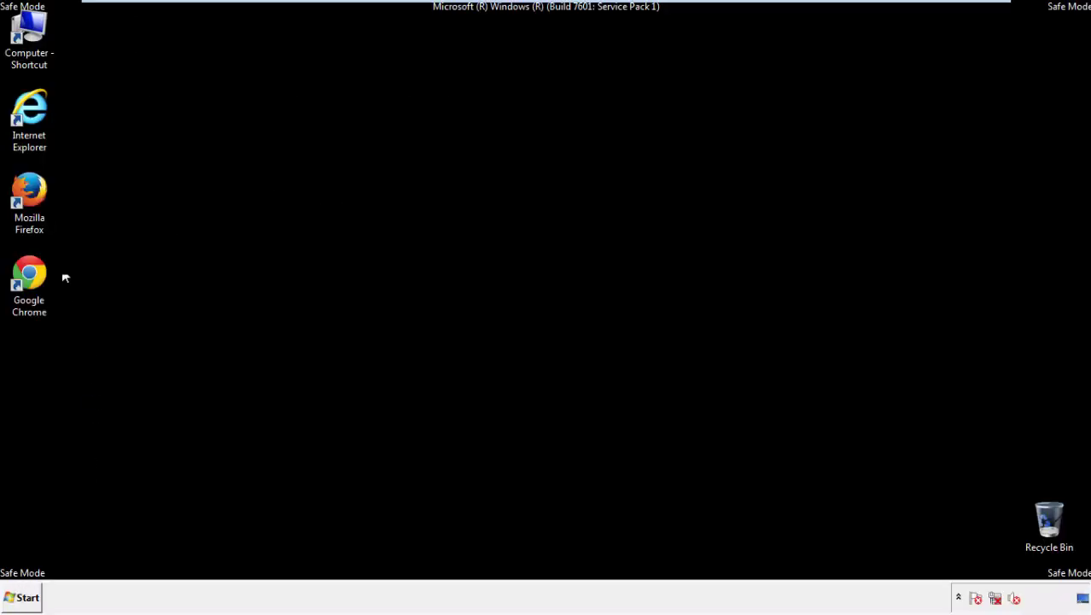
# Launch Firefox, decline the default-browser prompt, and keep the menu bar visible
pyautogui.doubleClick(39, 199)
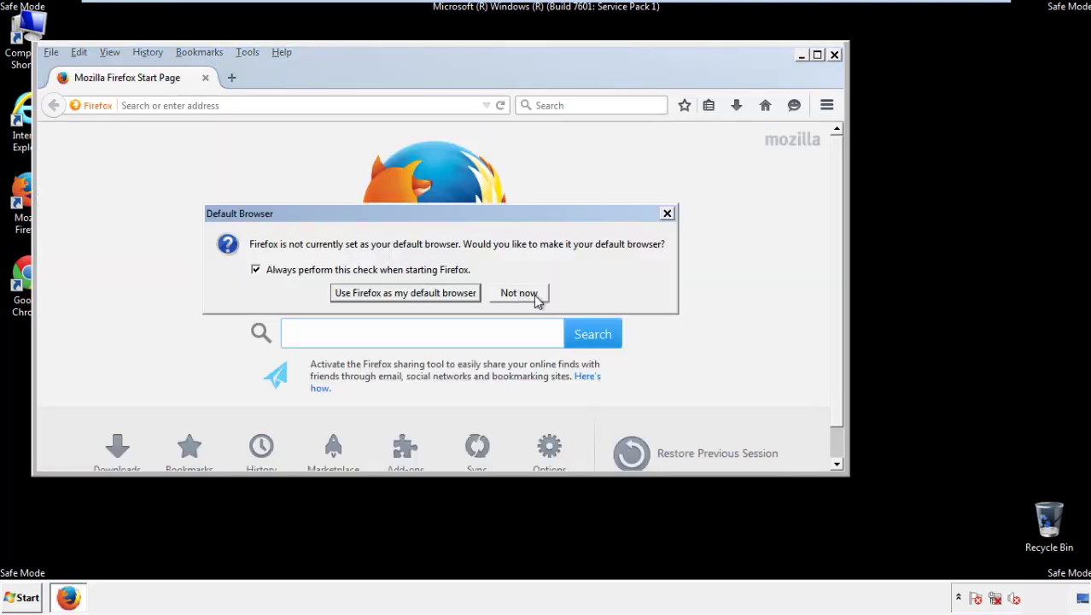
pyautogui.click(530, 293)
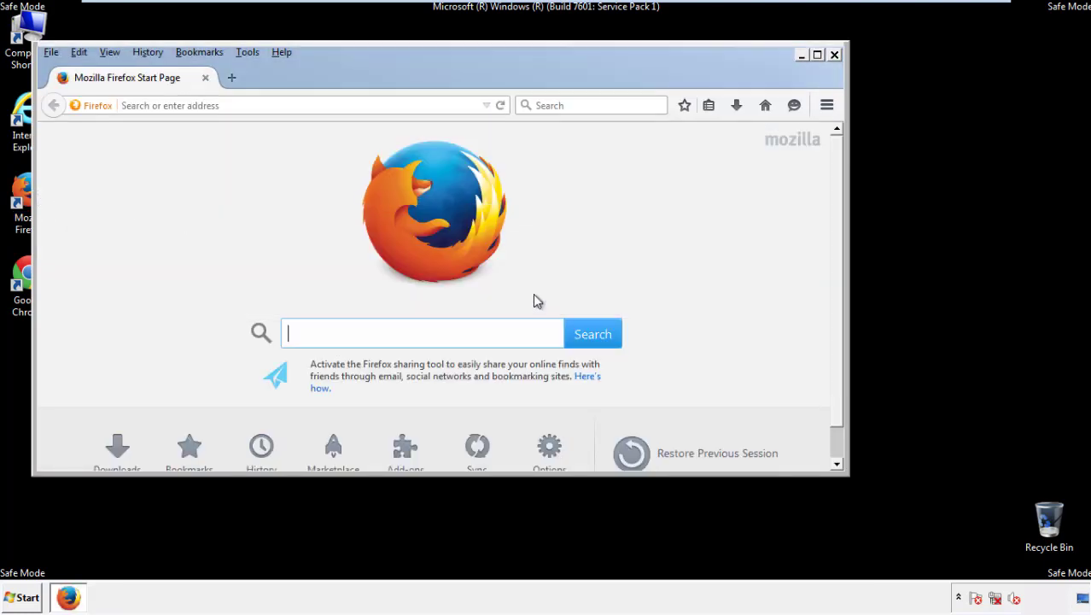
pyautogui.rightClick(335, 73)
pyautogui.click(363, 128)
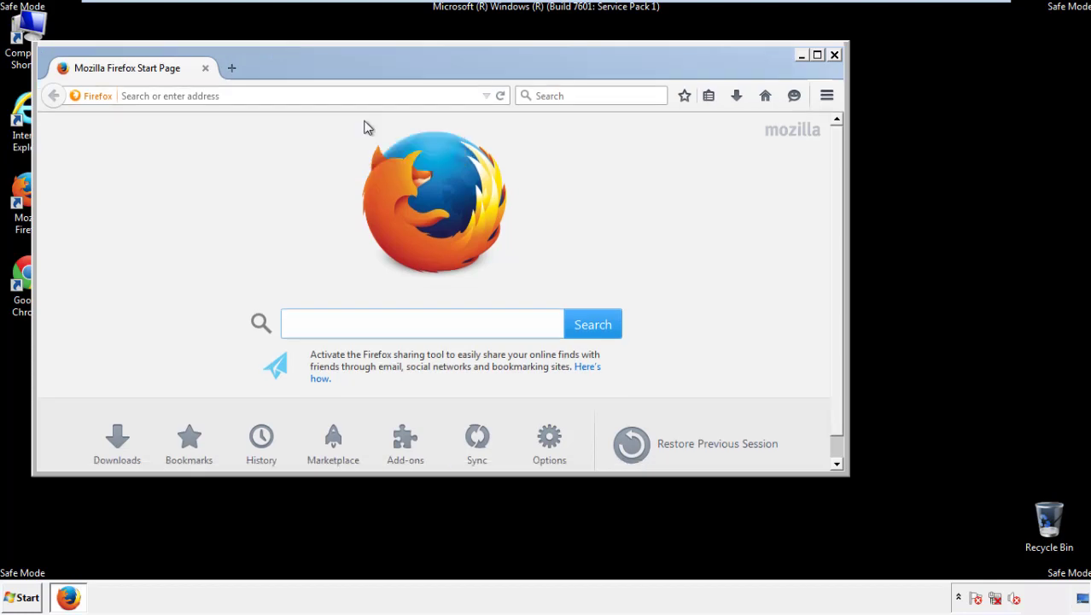
pyautogui.rightClick(344, 71)
pyautogui.click(367, 134)
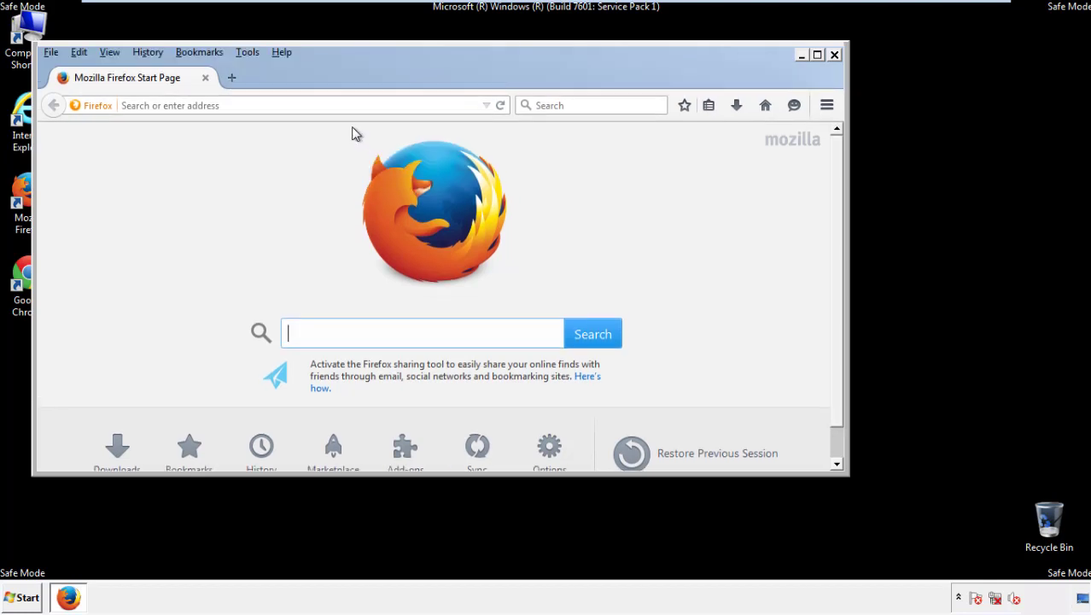
# Clear Firefox's recent history with Time range Everything and all items checked
pyautogui.click(154, 54)
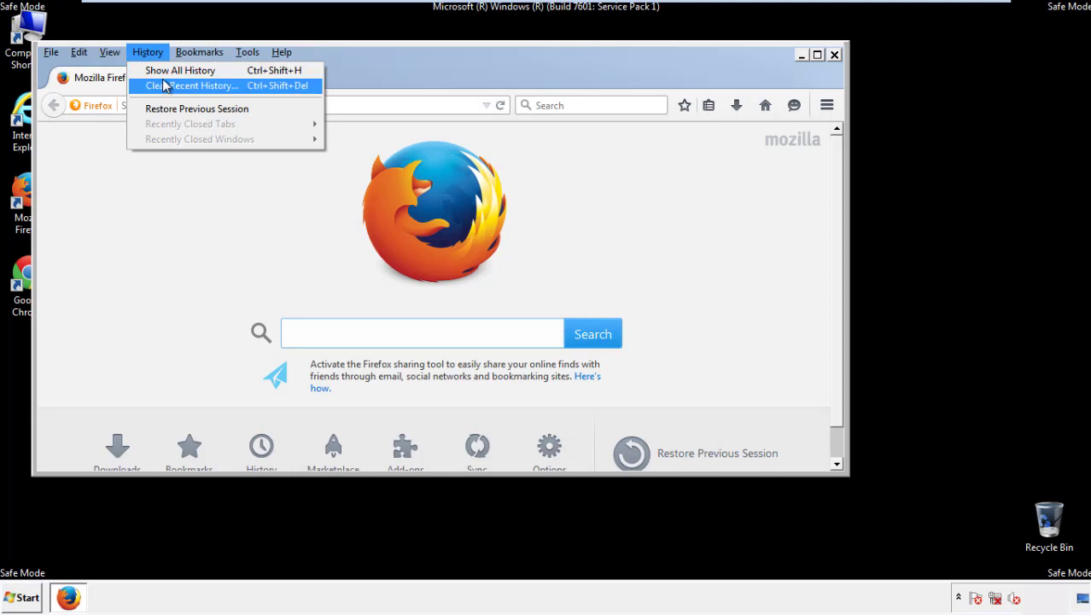
pyautogui.click(167, 85)
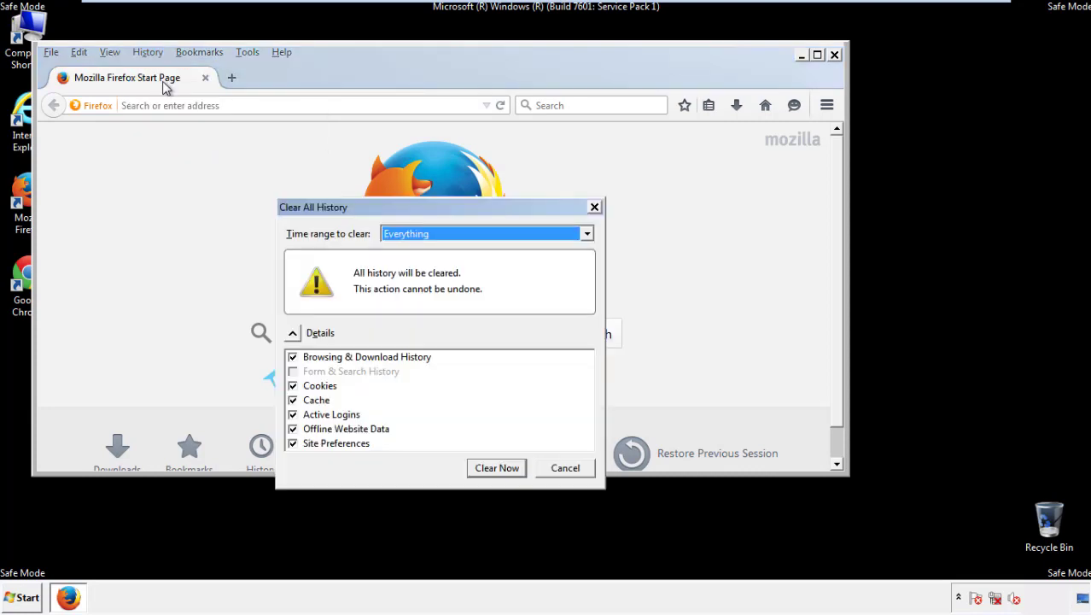
pyautogui.click(405, 236)
pyautogui.click(410, 320)
pyautogui.click(293, 428)
pyautogui.click(293, 428)
pyautogui.click(293, 444)
pyautogui.click(293, 445)
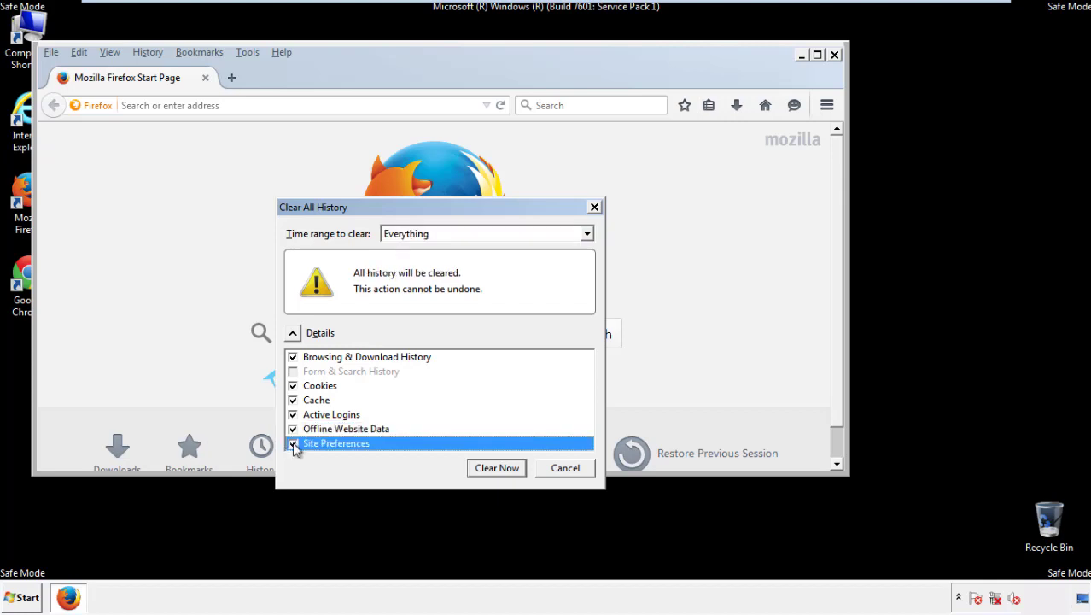
pyautogui.click(496, 469)
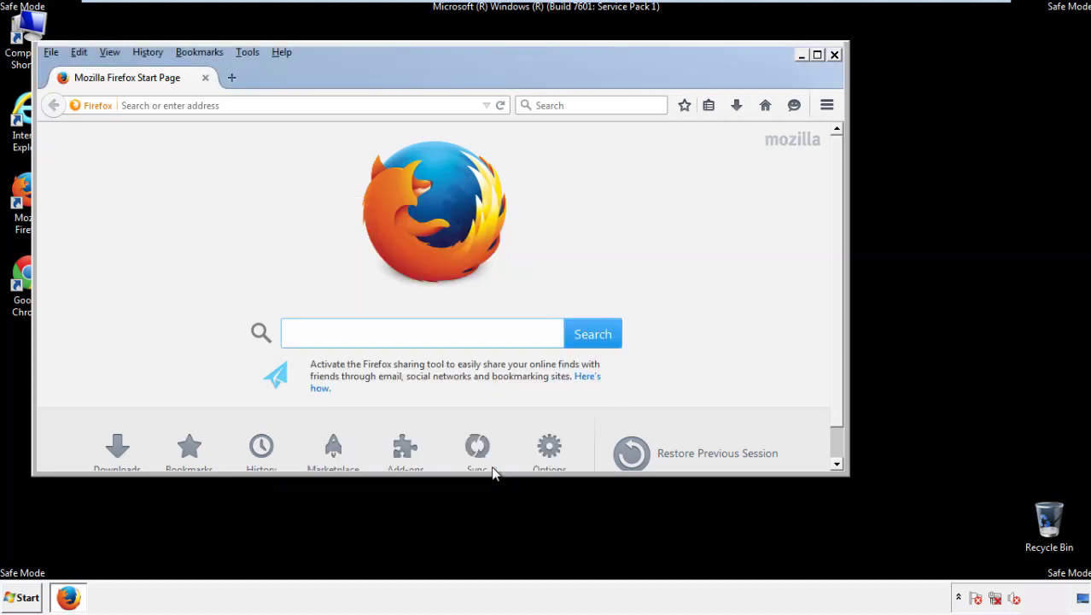
# Refresh Firefox from Troubleshooting Information, finish the Import Wizard, decline default browser, and close Firefox
pyautogui.click(281, 52)
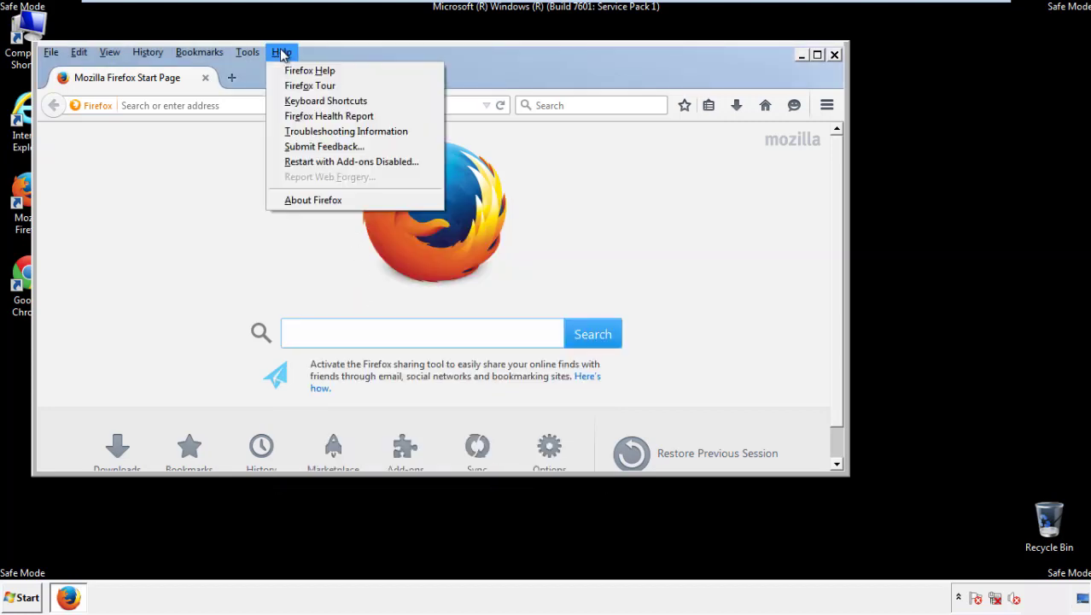
pyautogui.click(315, 132)
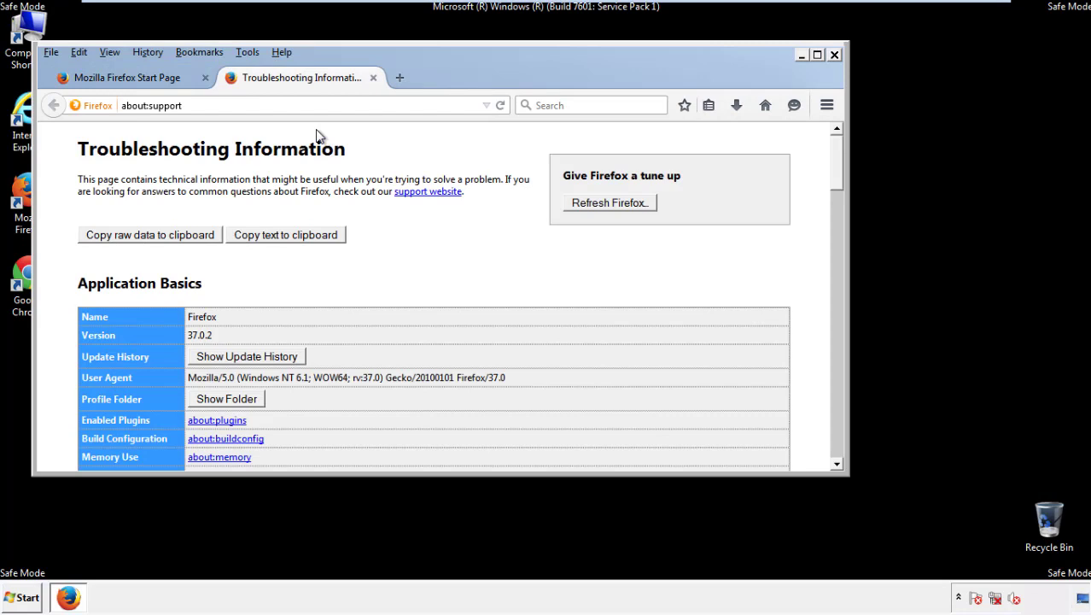
pyautogui.click(633, 205)
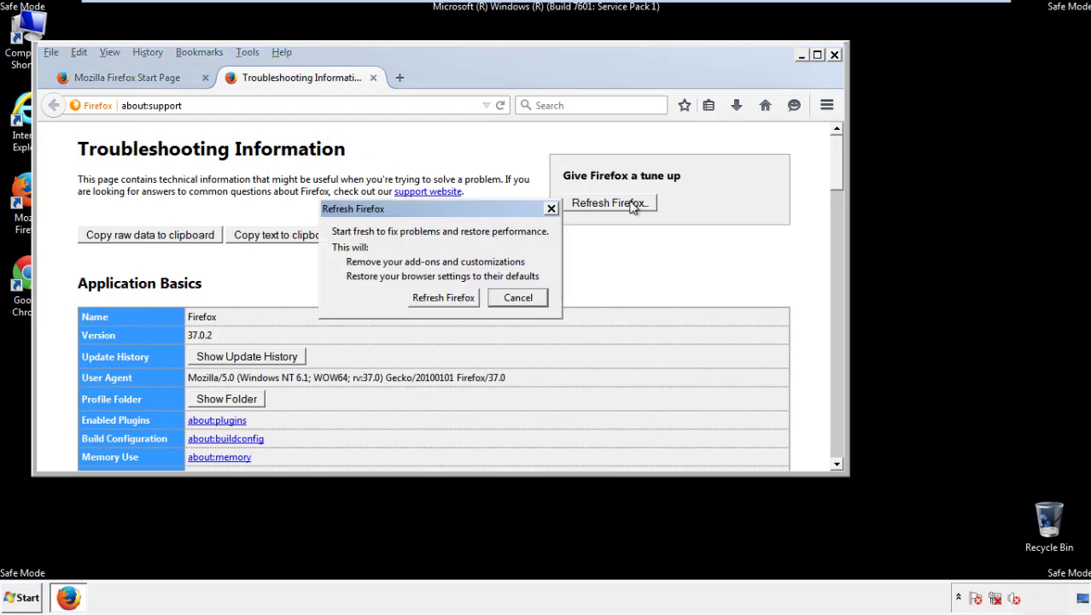
pyautogui.click(444, 297)
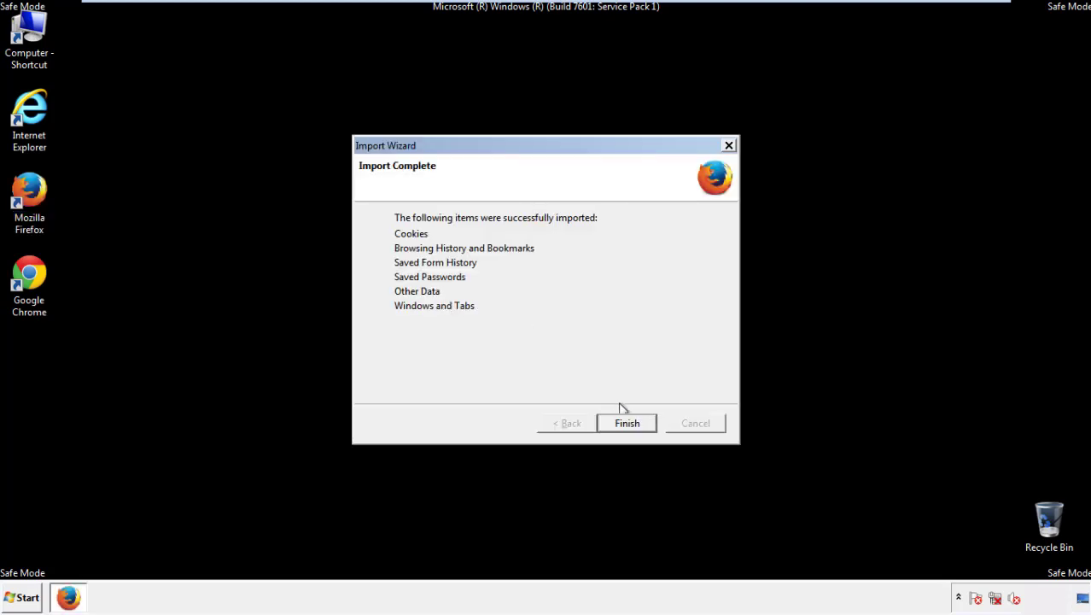
pyautogui.click(626, 423)
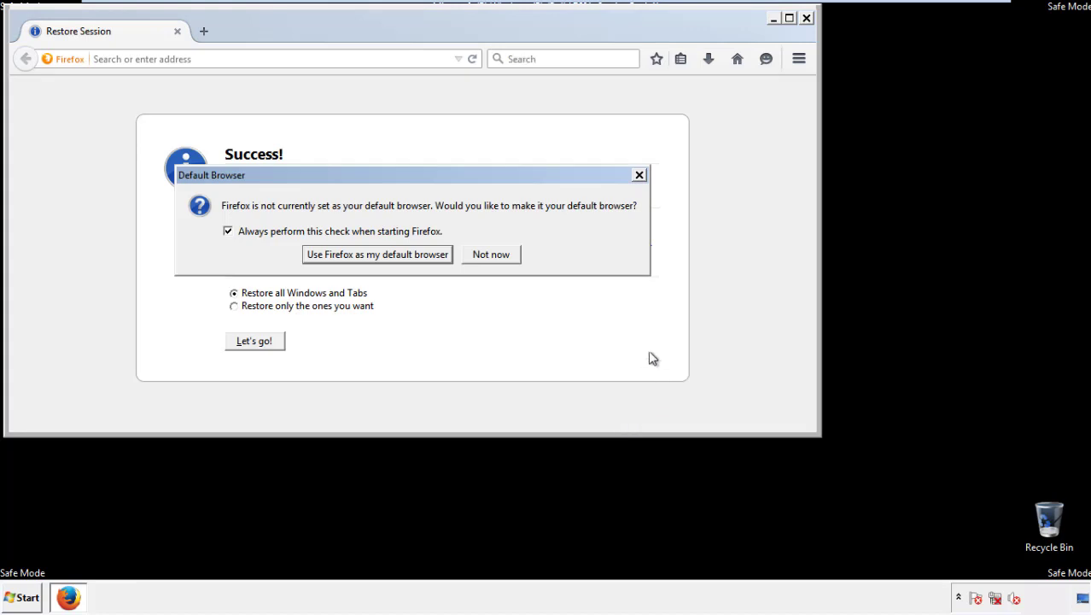
pyautogui.click(493, 255)
pyautogui.click(806, 18)
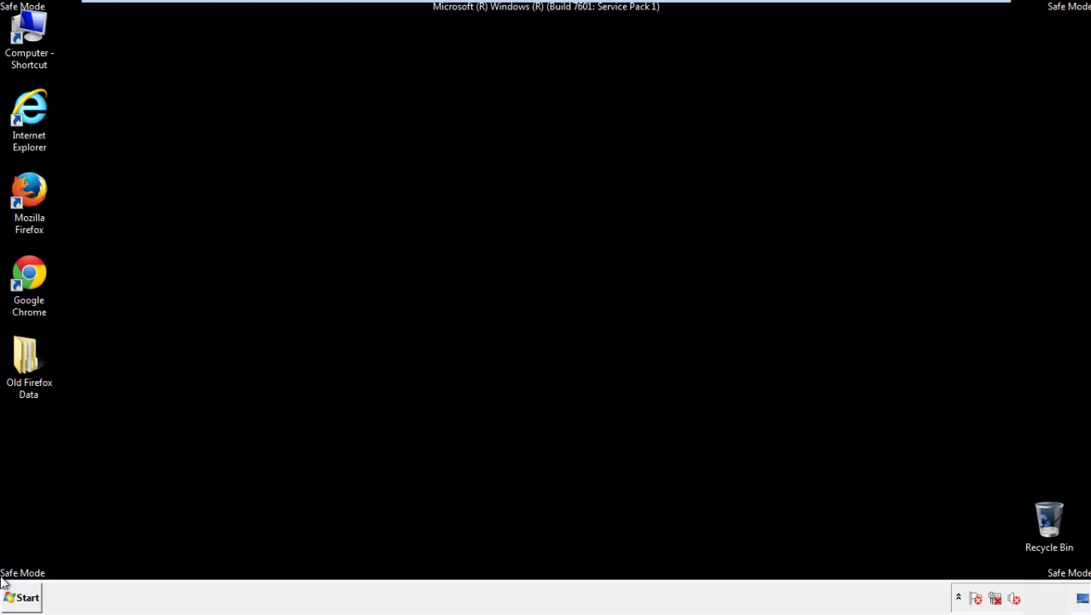
# Launch Google Chrome and choose Don't ask again on the default-browser infobar
pyautogui.doubleClick(28, 273)
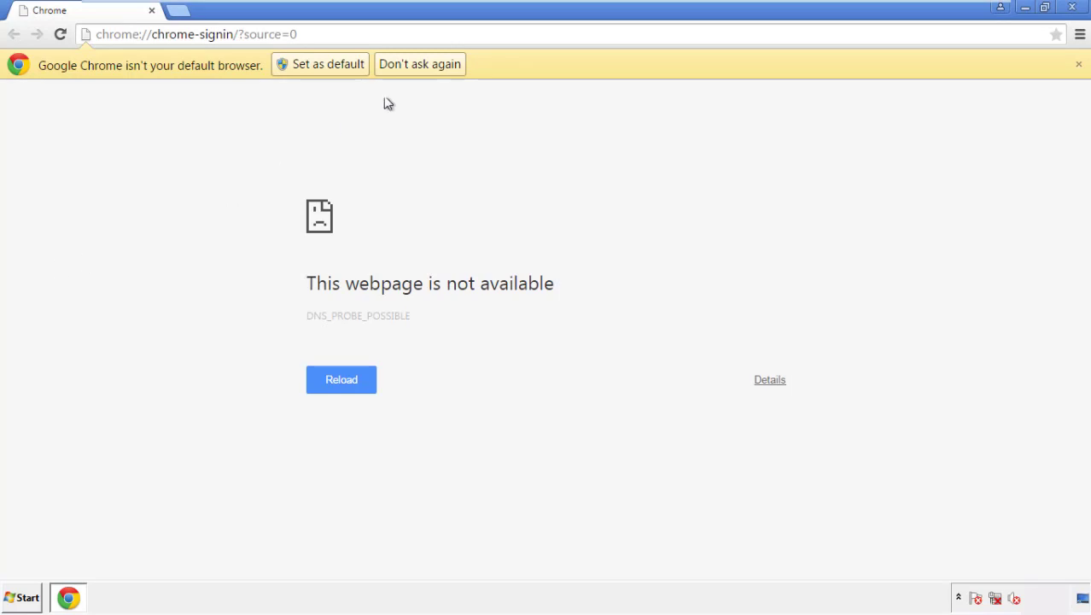
pyautogui.click(440, 70)
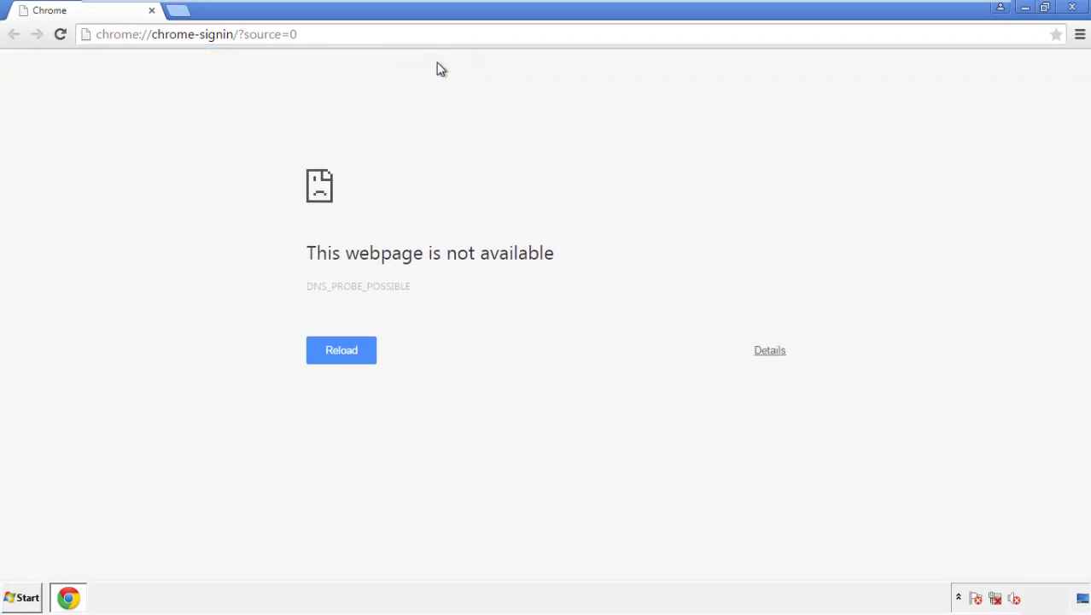
# Go through Chrome Settings to the History page and its Clear browsing data options
pyautogui.click(1080, 36)
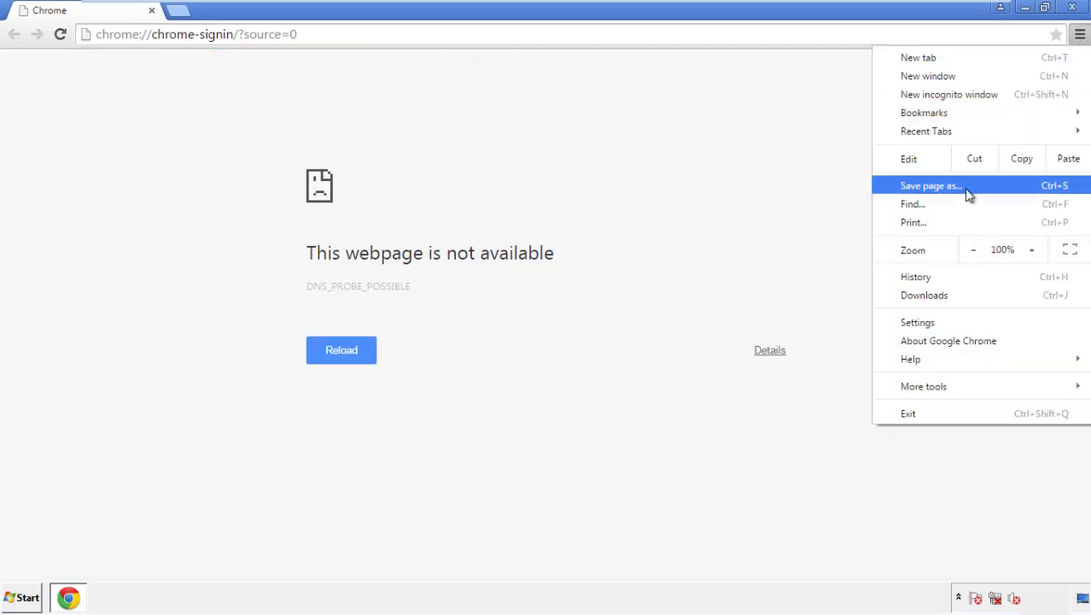
pyautogui.click(920, 321)
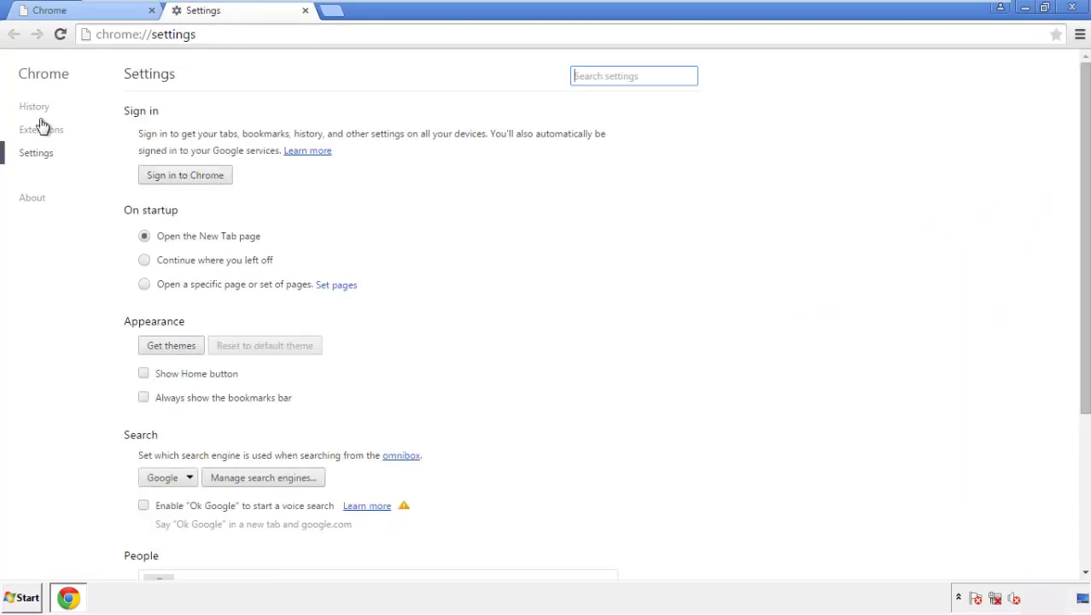
pyautogui.click(38, 108)
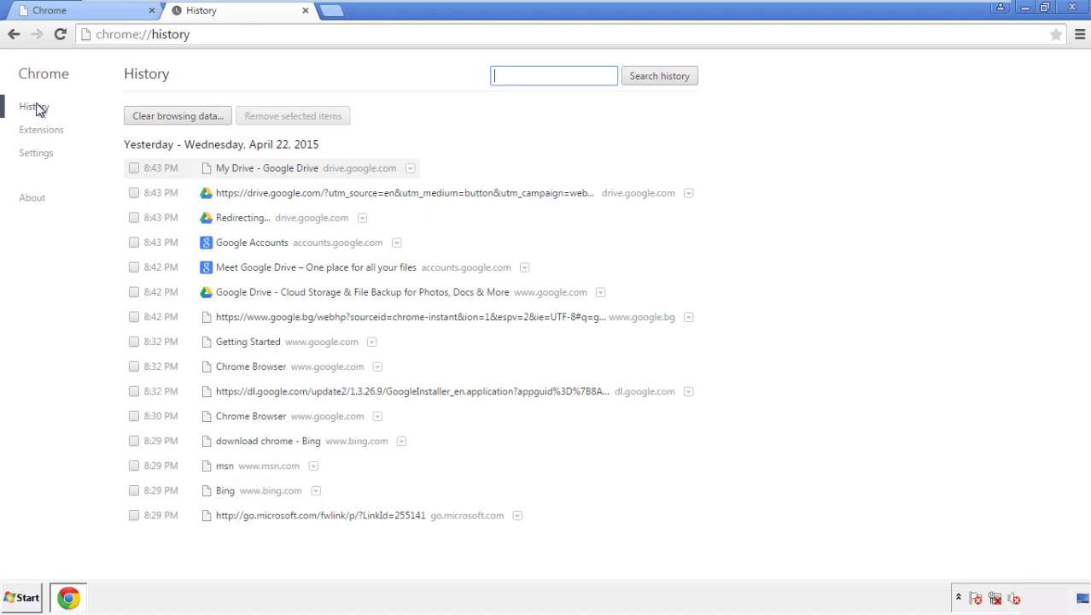
pyautogui.click(164, 120)
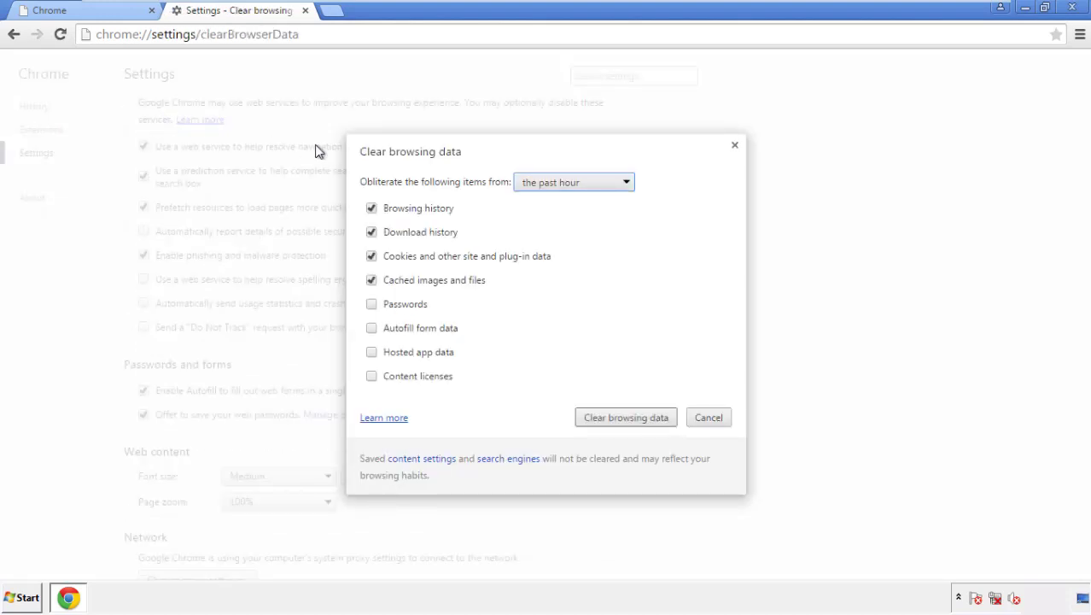
# Clear Chrome browsing data from the beginning of time, including autofill form data
pyautogui.click(549, 184)
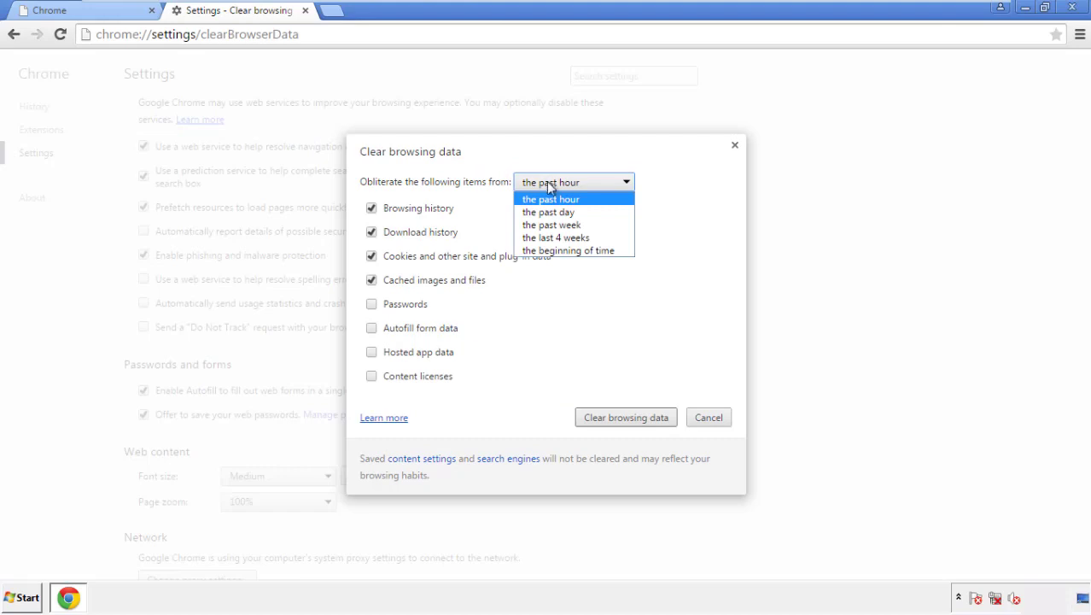
pyautogui.click(546, 251)
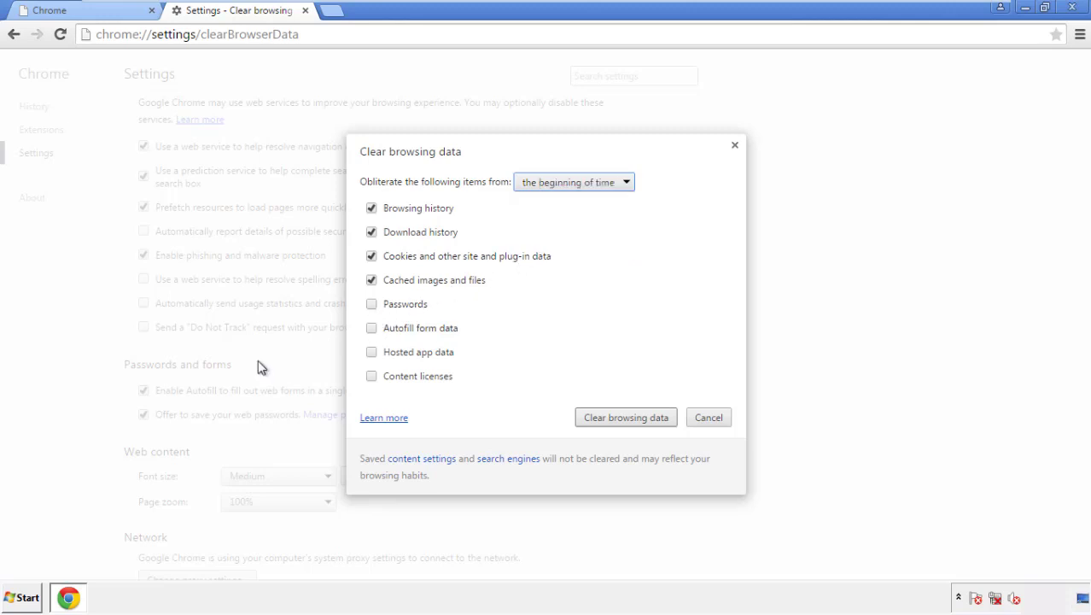
pyautogui.click(380, 332)
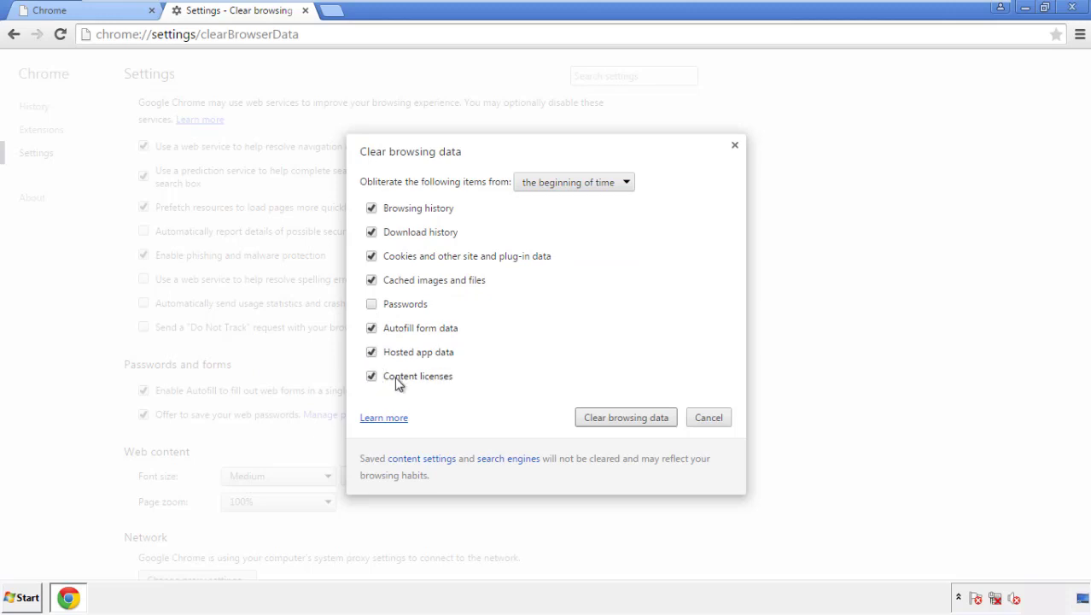
pyautogui.click(612, 420)
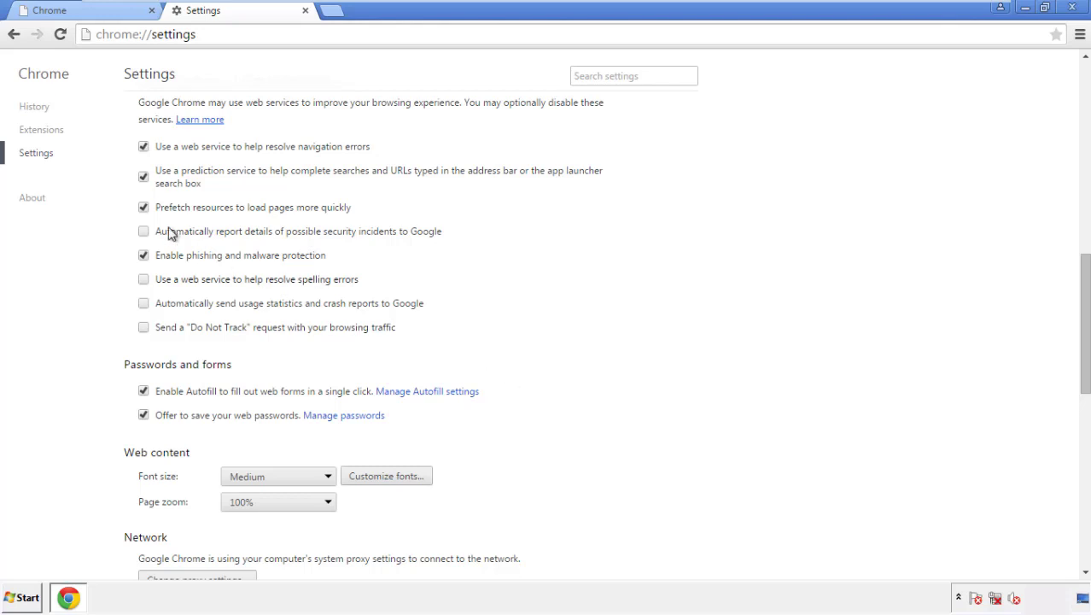
# Confirm Reset settings at the bottom of Chrome Settings, then close Chrome
pyautogui.moveTo(1085, 271); pyautogui.dragTo(1062, 475)
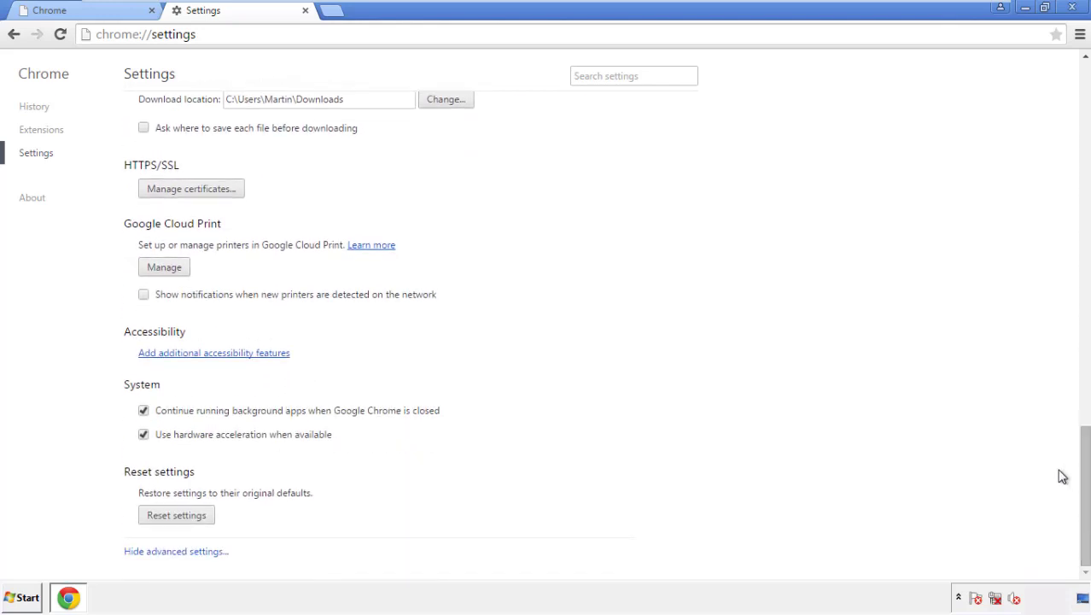
pyautogui.click(176, 516)
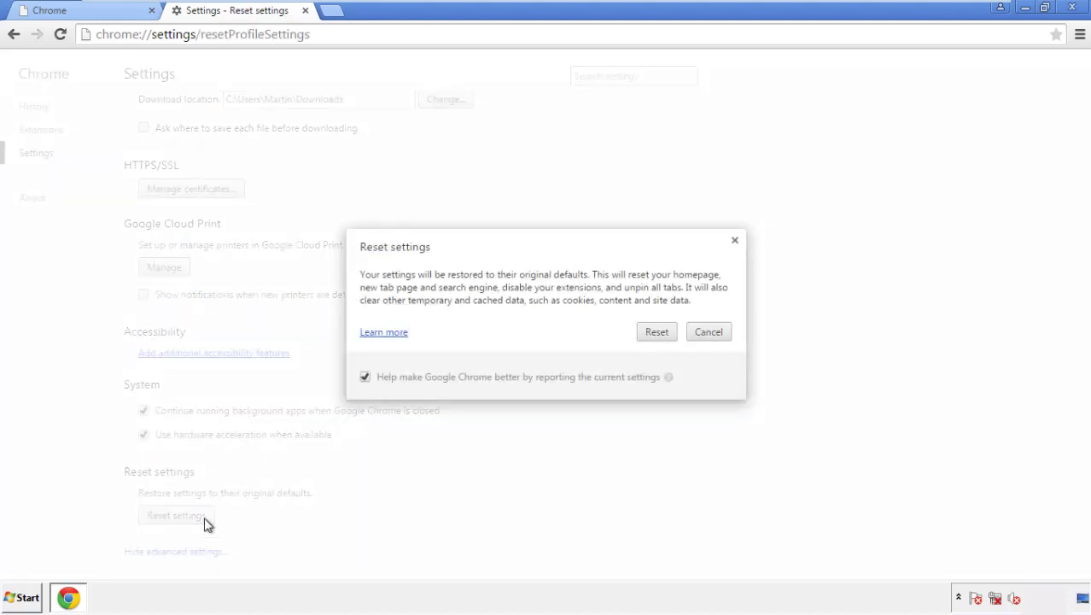
pyautogui.click(657, 333)
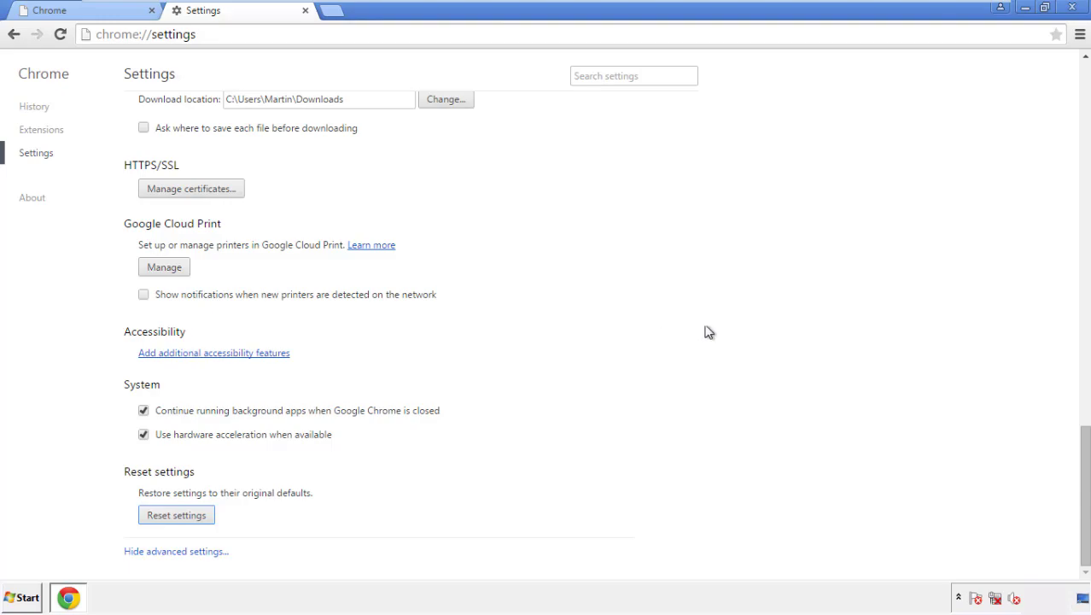
pyautogui.click(1071, 7)
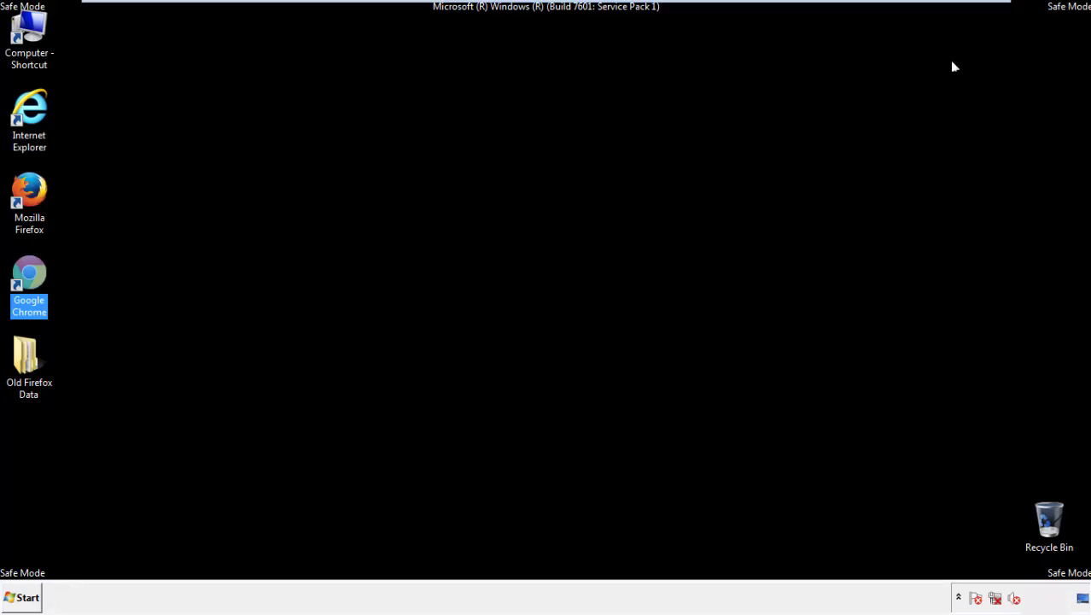
# Launch Firefox, remove the Search Mine extension in Add-ons, and close Firefox
pyautogui.click(589, 276)
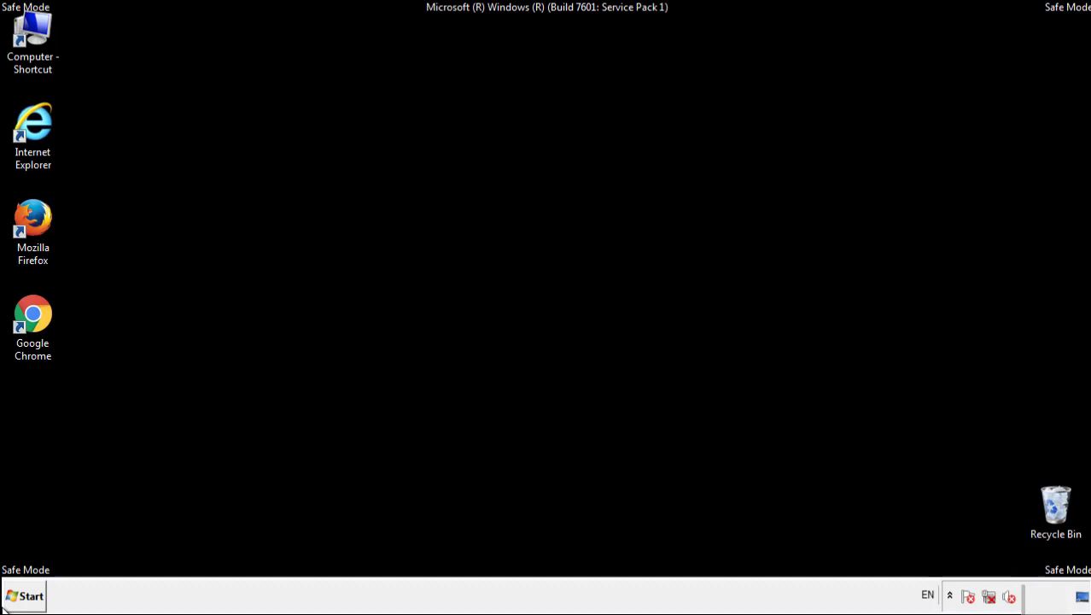
pyautogui.doubleClick(42, 212)
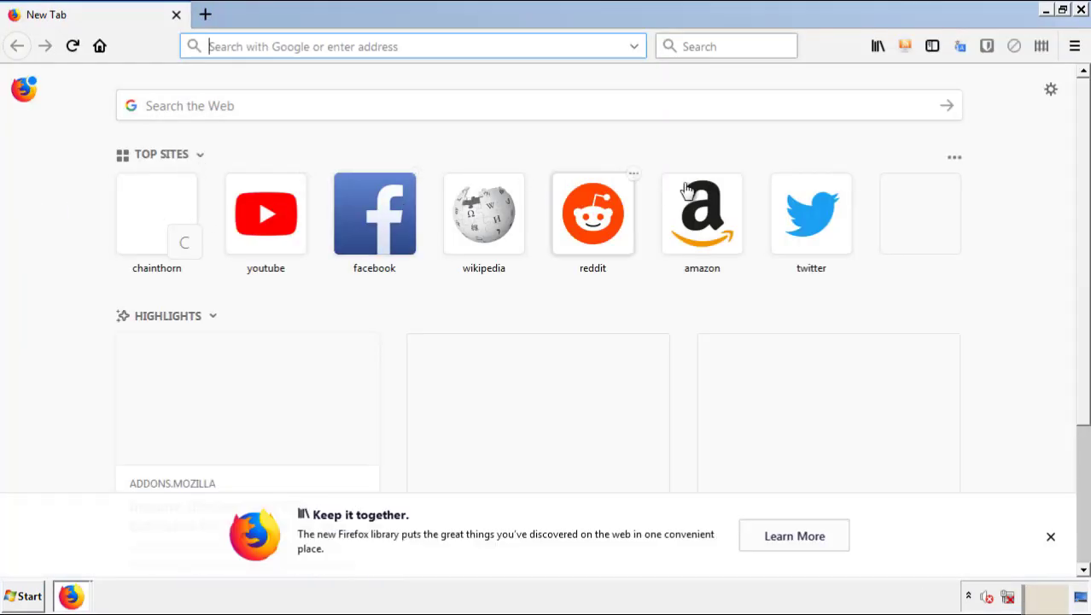
pyautogui.click(1074, 47)
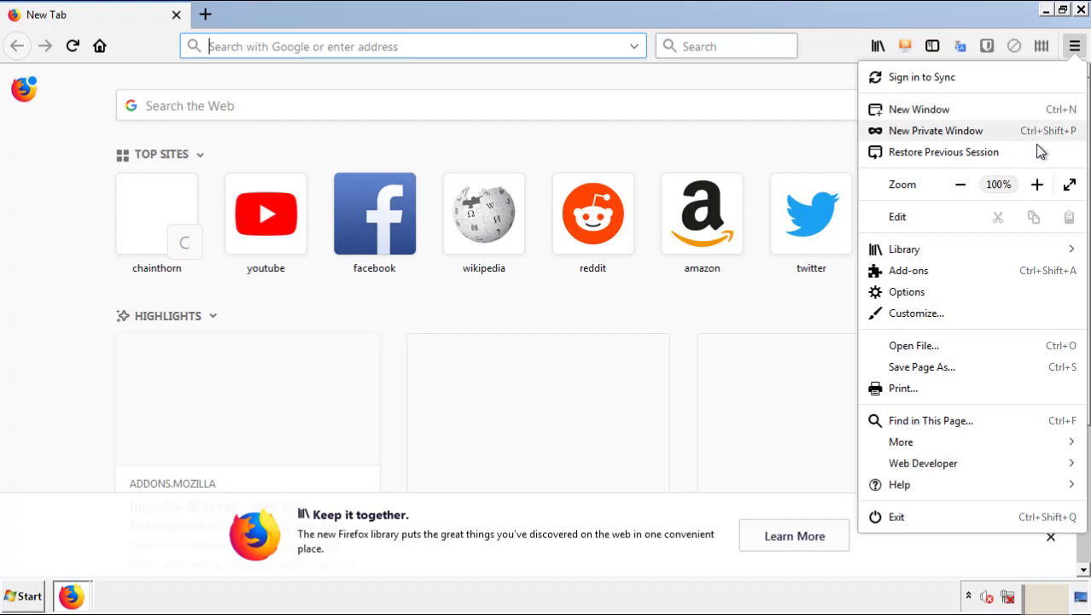
pyautogui.click(1008, 284)
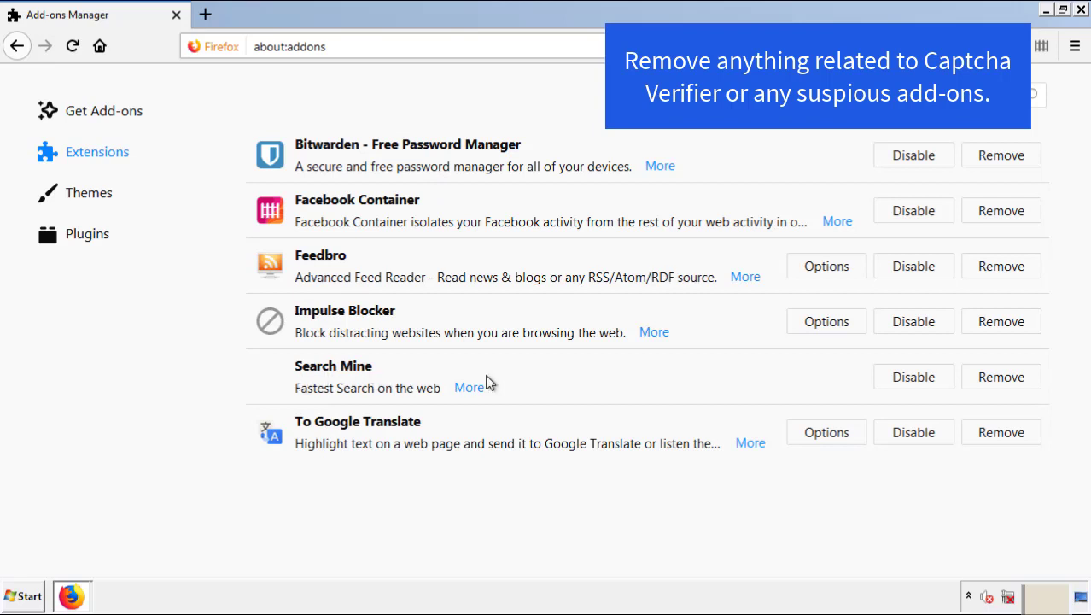
pyautogui.click(999, 383)
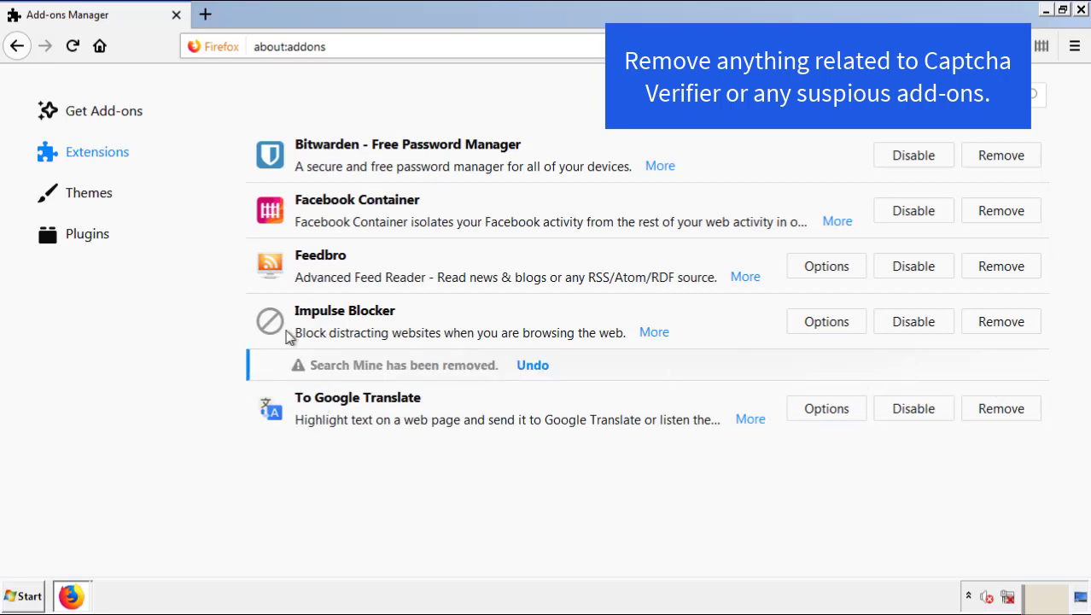
pyautogui.click(1082, 10)
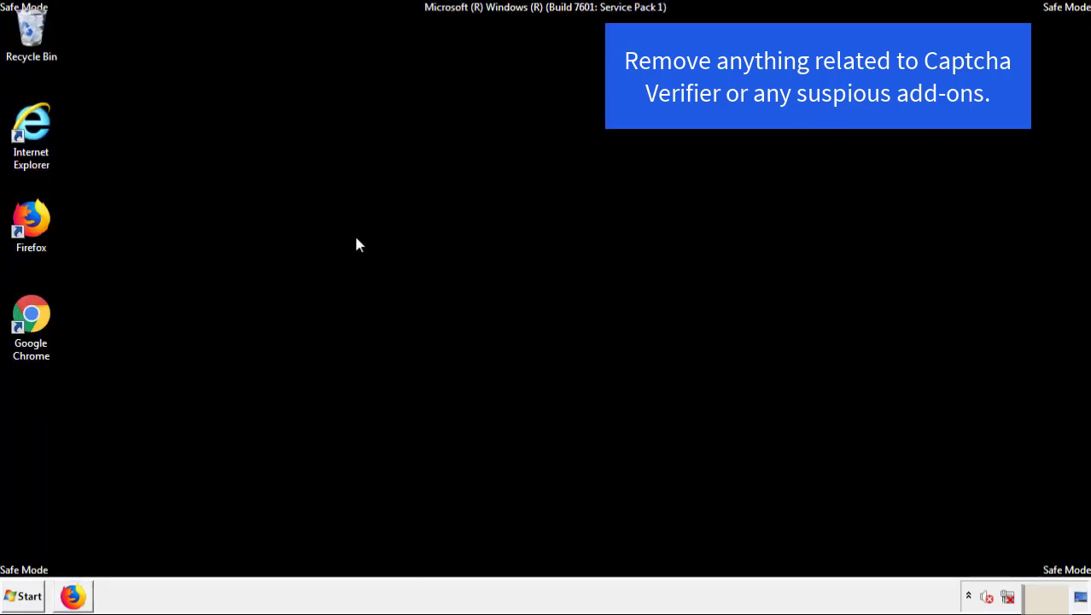
# Launch Google Chrome and remove the Search Mine extension from its Extensions page
pyautogui.doubleClick(30, 331)
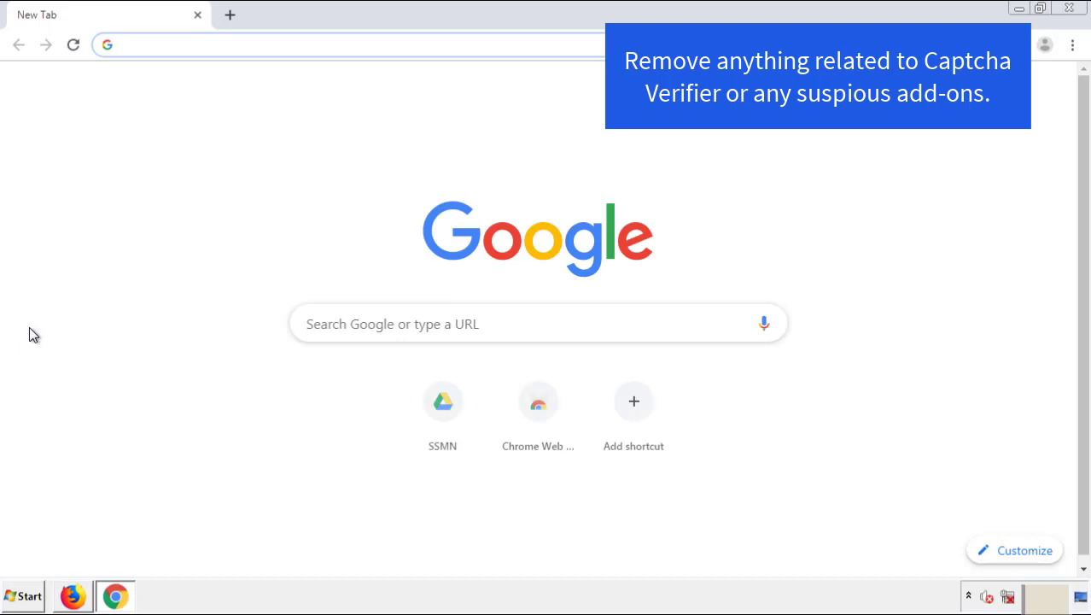
pyautogui.click(1073, 45)
pyautogui.moveTo(977, 300)
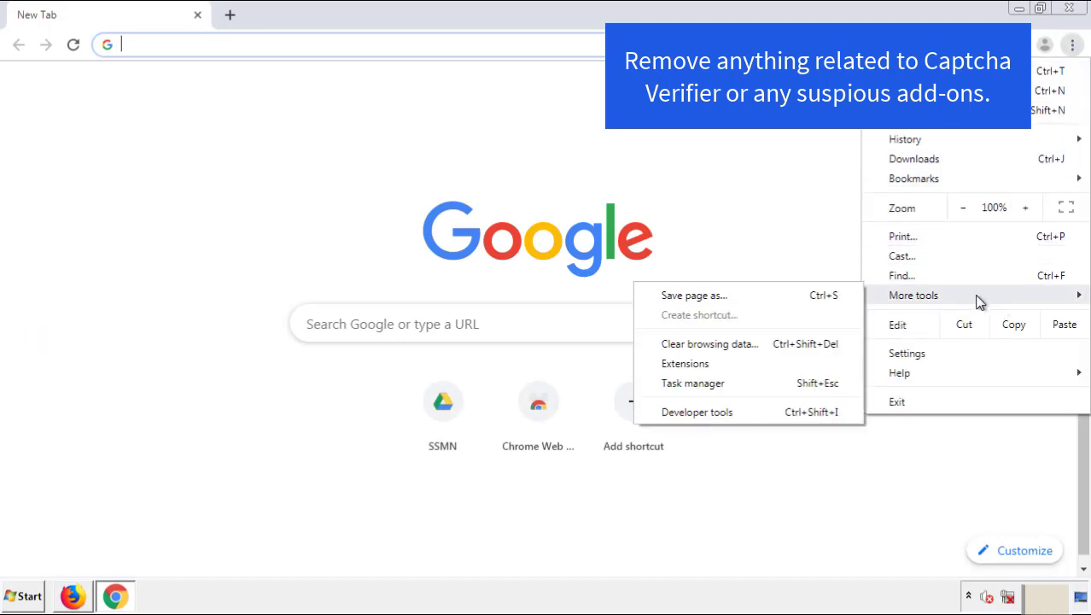
pyautogui.click(705, 359)
pyautogui.scroll(-7, 309, 285)
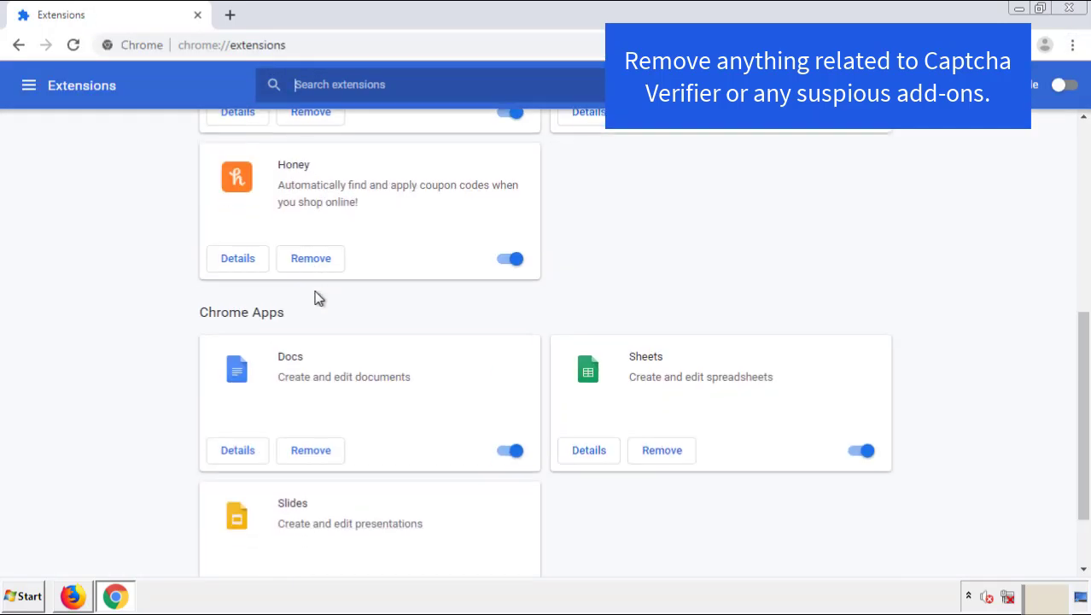
pyautogui.scroll(7, 412, 310)
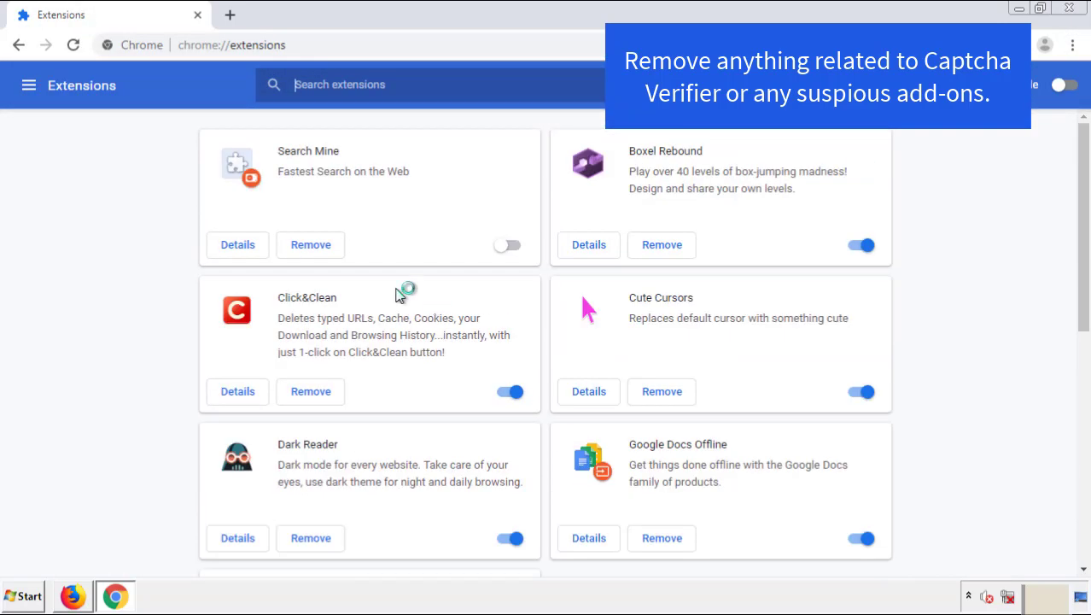
pyautogui.click(307, 248)
pyautogui.click(615, 135)
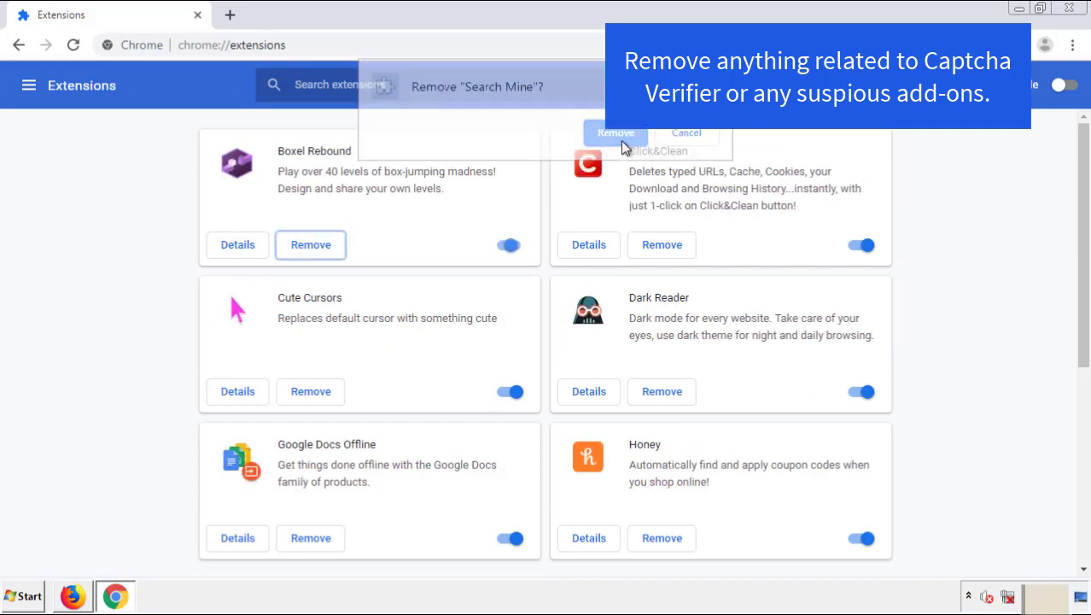
# Close Chrome and restart Windows from the Start menu's shut-down options
pyautogui.click(1079, 12)
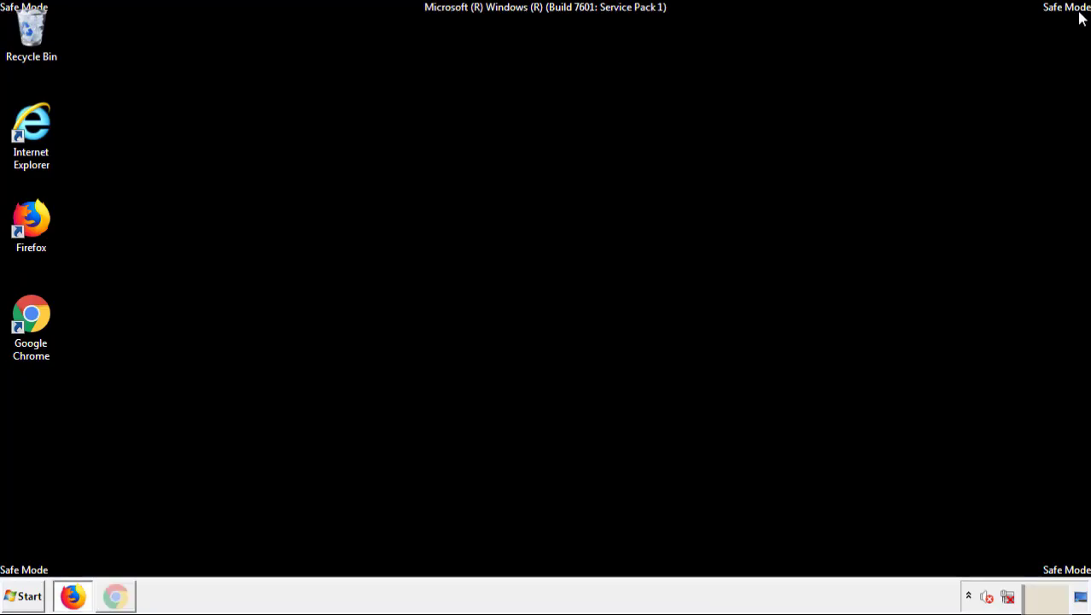
pyautogui.click(31, 600)
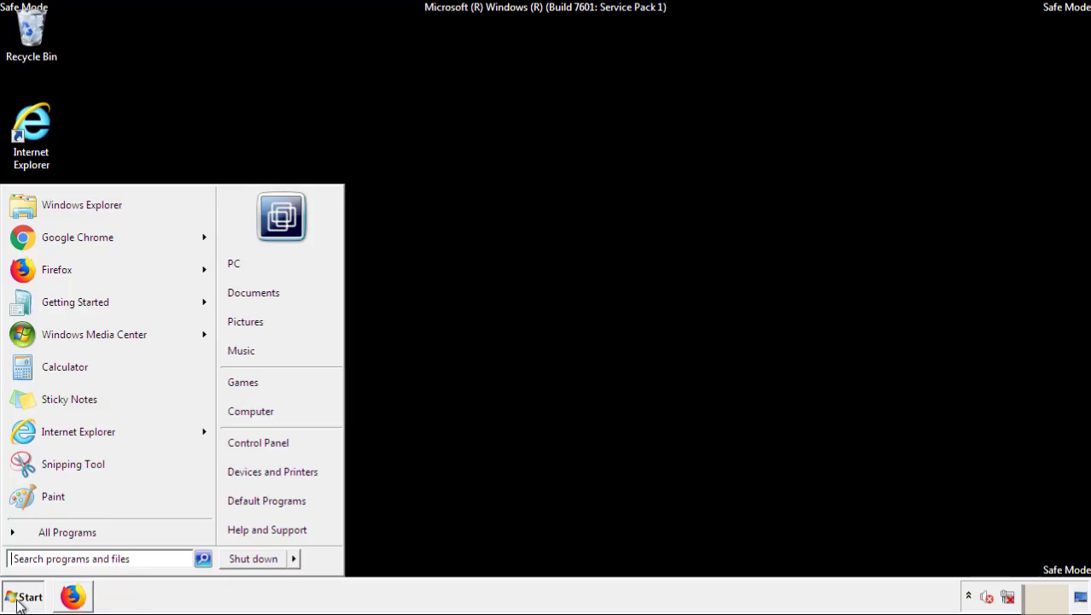
pyautogui.moveTo(296, 562)
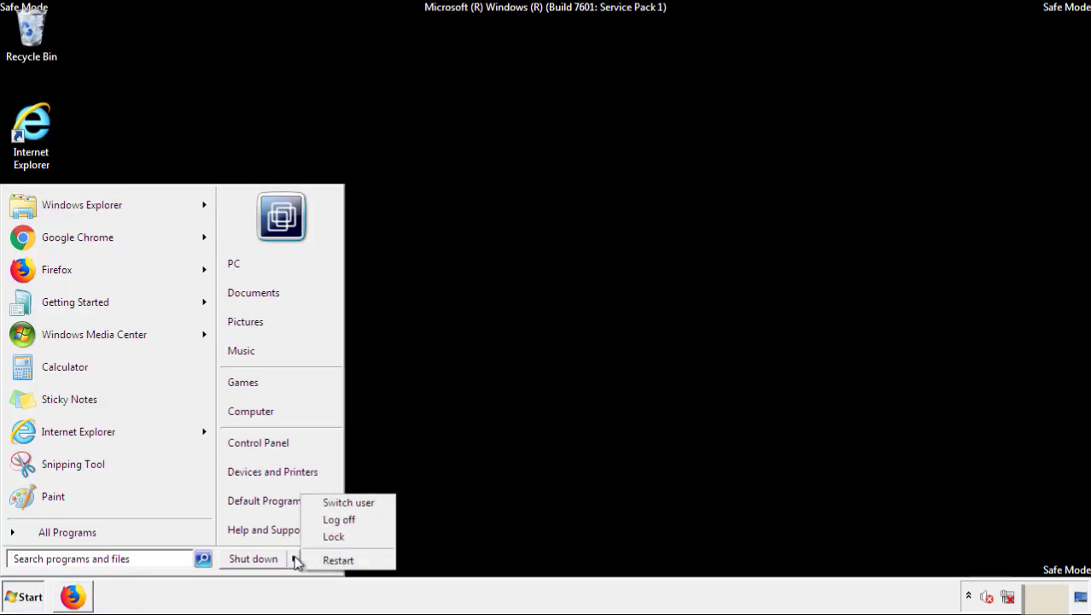
pyautogui.click(340, 561)
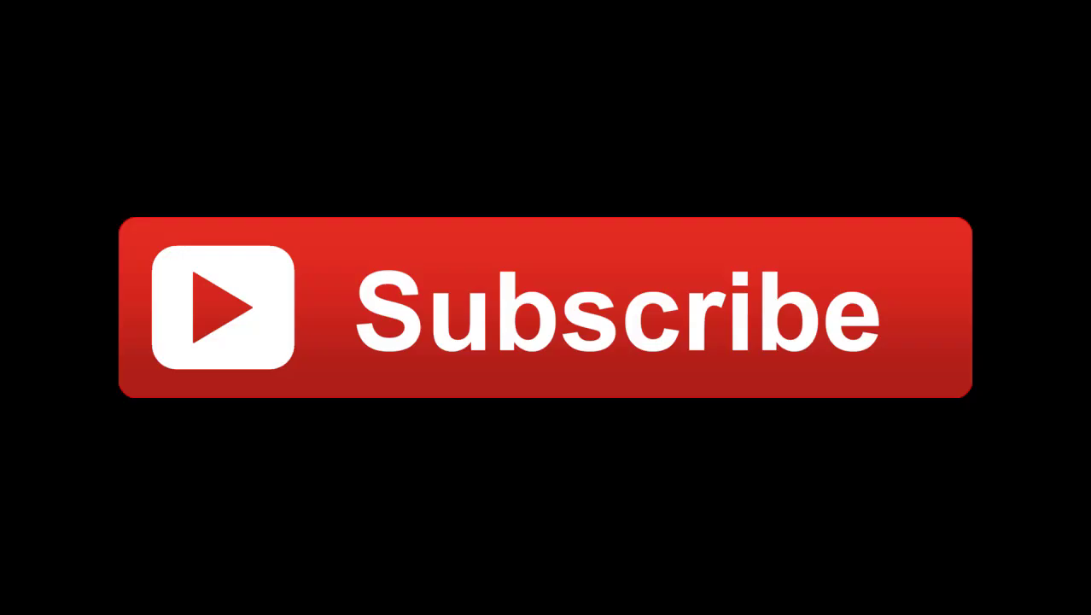